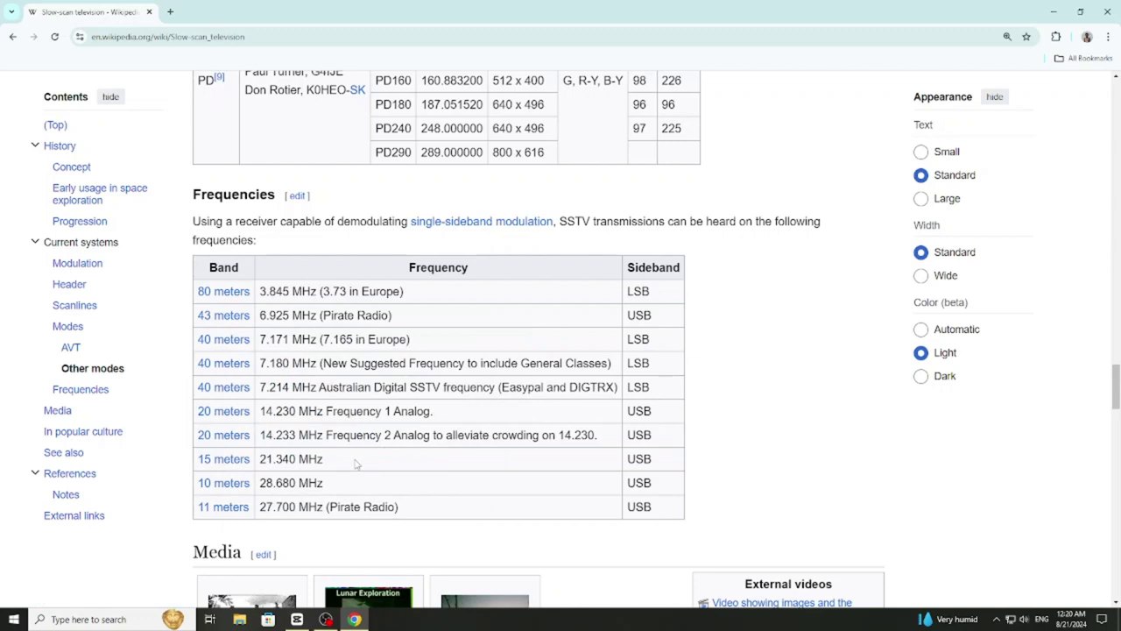
- Read through the SSTV frequencies table and play the sample SSTV transmission in the Media section, closing its player when done
{"action": "scroll", "coordinate": [356, 464], "scroll_direction": "down", "scroll_amount": 1}
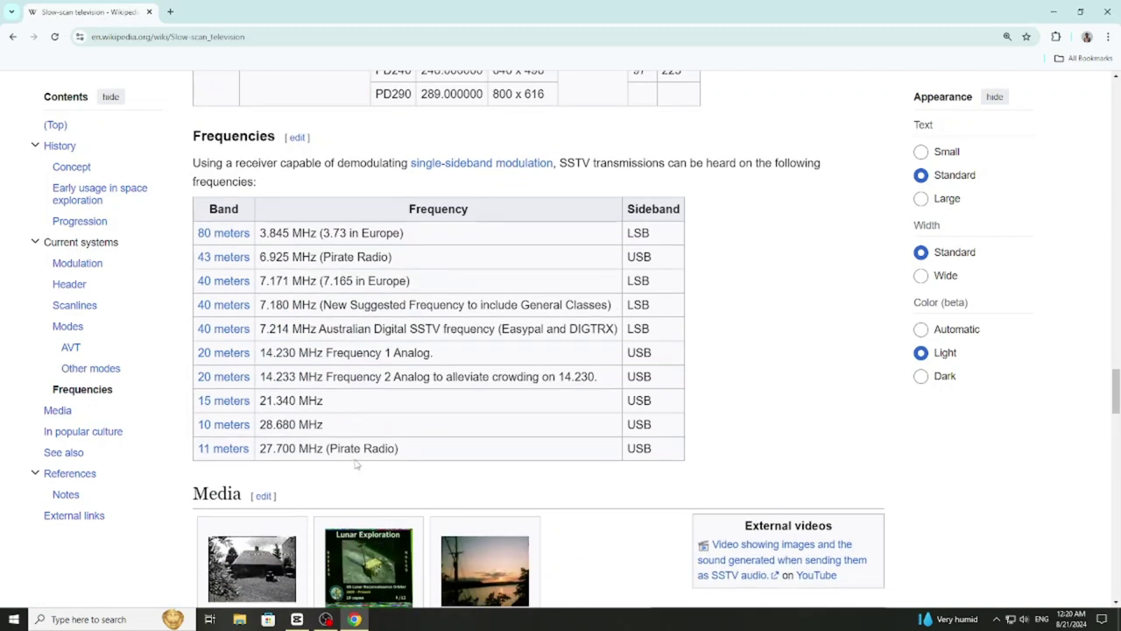
{"action": "scroll", "coordinate": [355, 465], "scroll_direction": "down", "scroll_amount": 1}
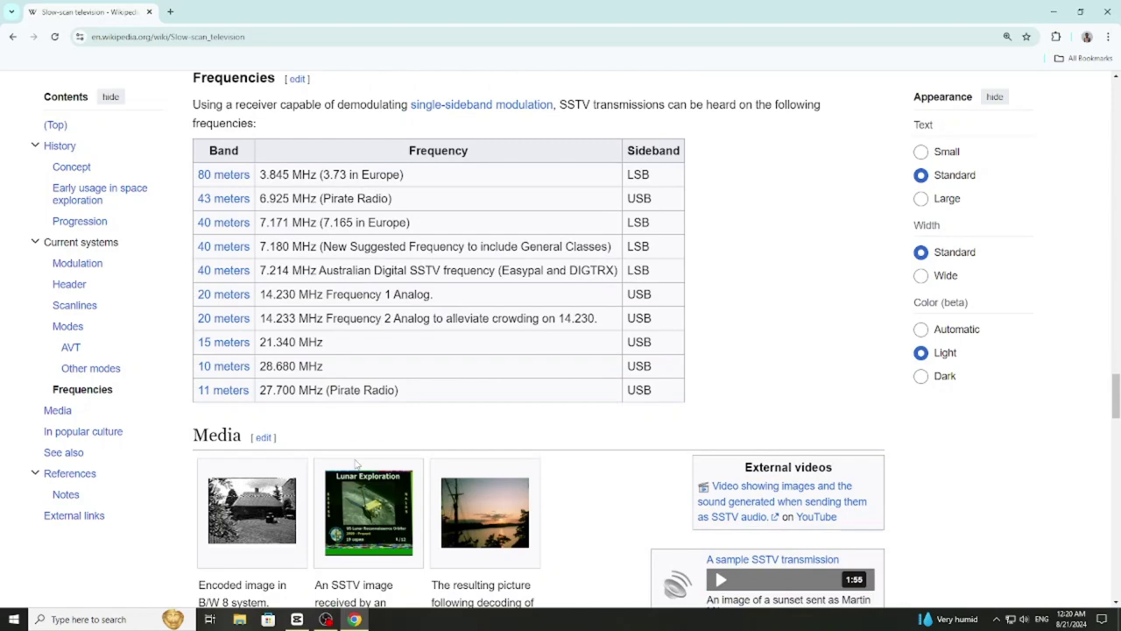
{"action": "scroll", "coordinate": [356, 464], "scroll_direction": "down", "scroll_amount": 2}
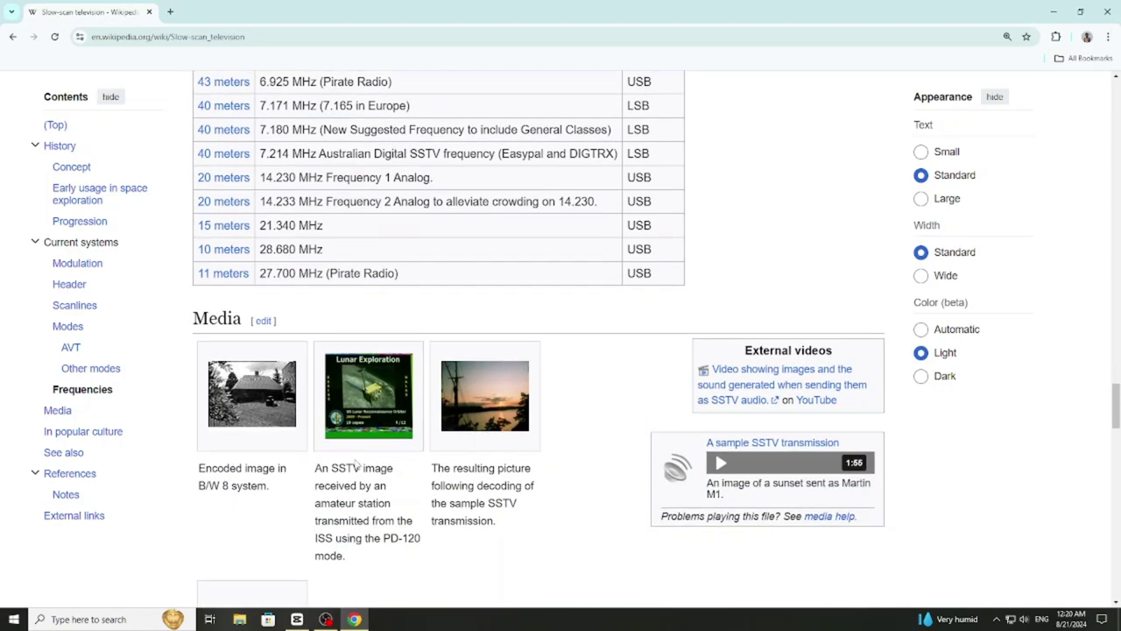
{"action": "scroll", "coordinate": [356, 464], "scroll_direction": "down", "scroll_amount": 2}
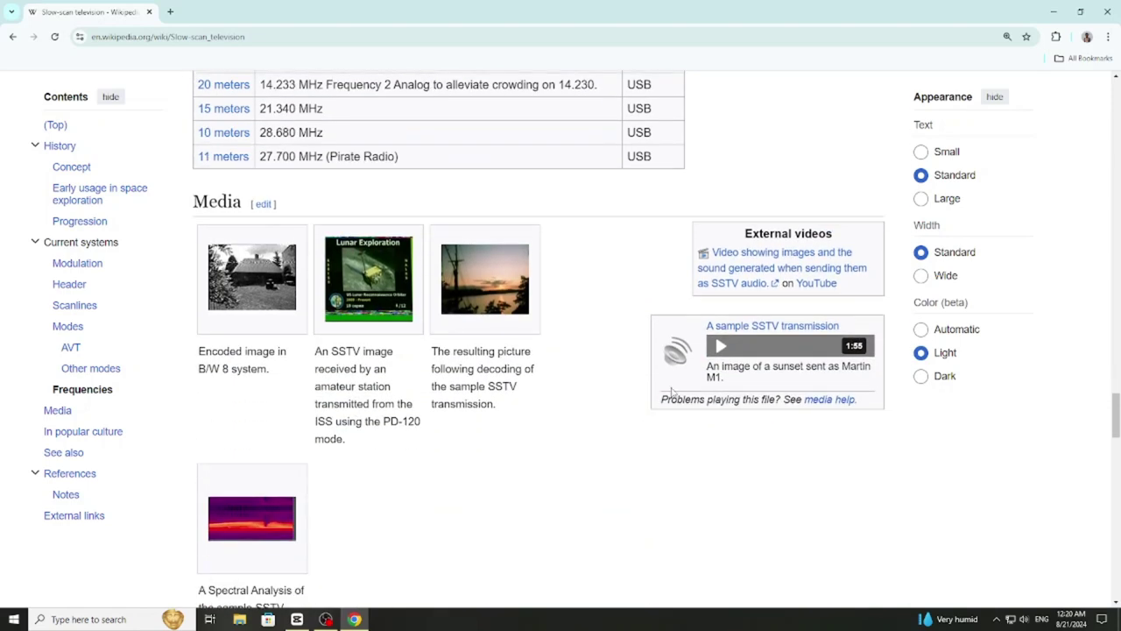
{"action": "left_click", "coordinate": [720, 346]}
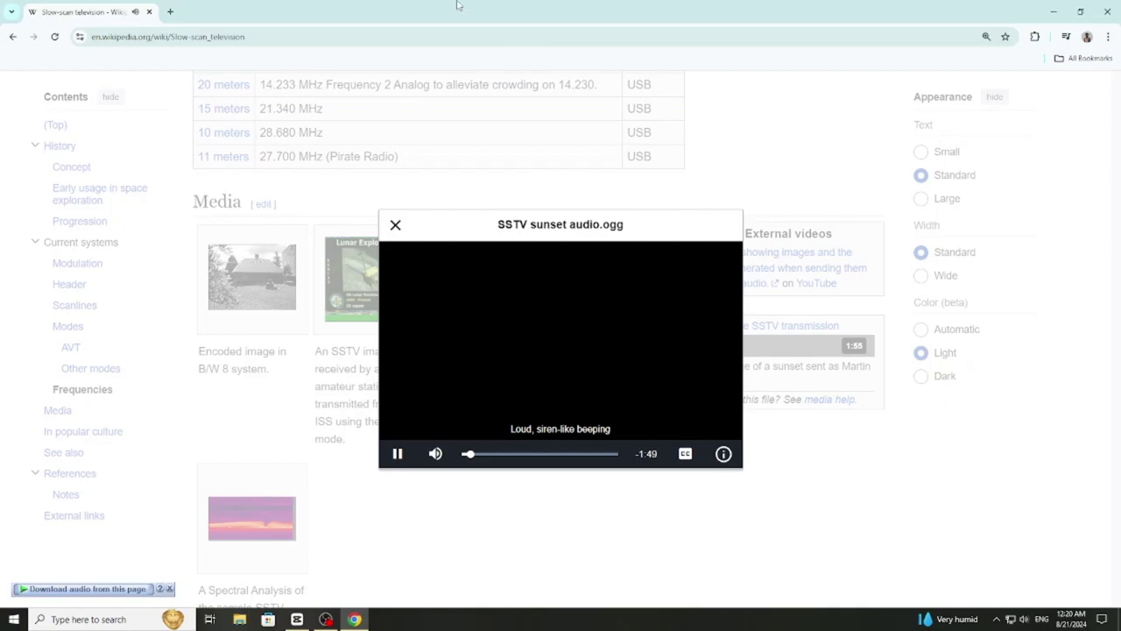
{"action": "left_click", "coordinate": [395, 225]}
- Look through the rest of the Slow-scan television article as far as the modem software list in its external links
{"action": "scroll", "coordinate": [391, 322], "scroll_direction": "down", "scroll_amount": 7}
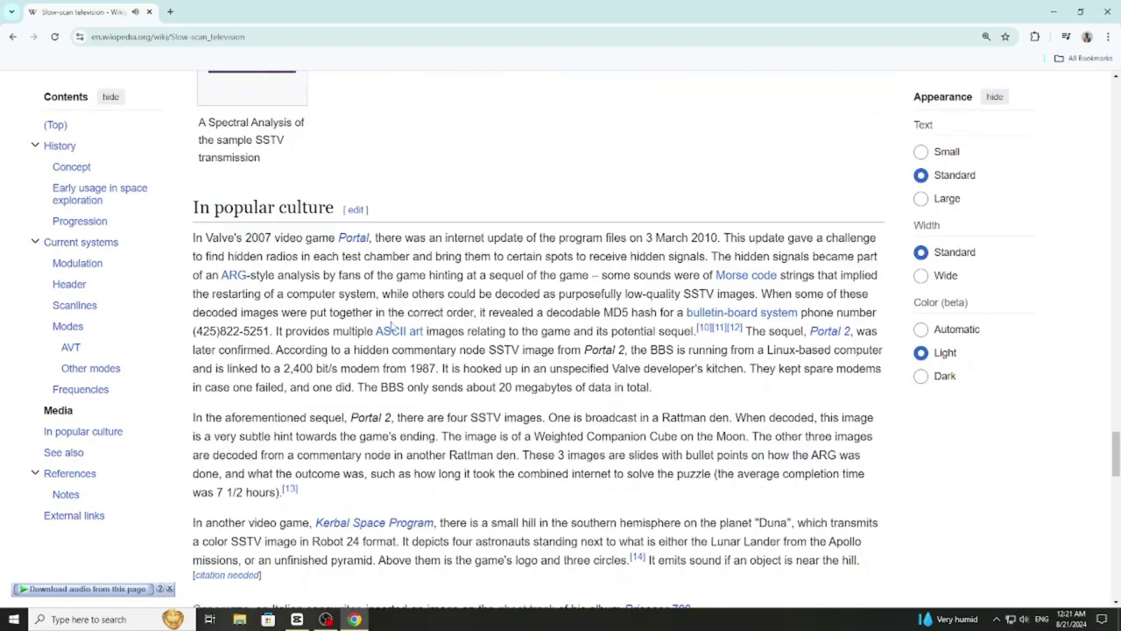
{"action": "scroll", "coordinate": [391, 321], "scroll_direction": "up", "scroll_amount": 3}
{"action": "scroll", "coordinate": [392, 322], "scroll_direction": "down", "scroll_amount": 15}
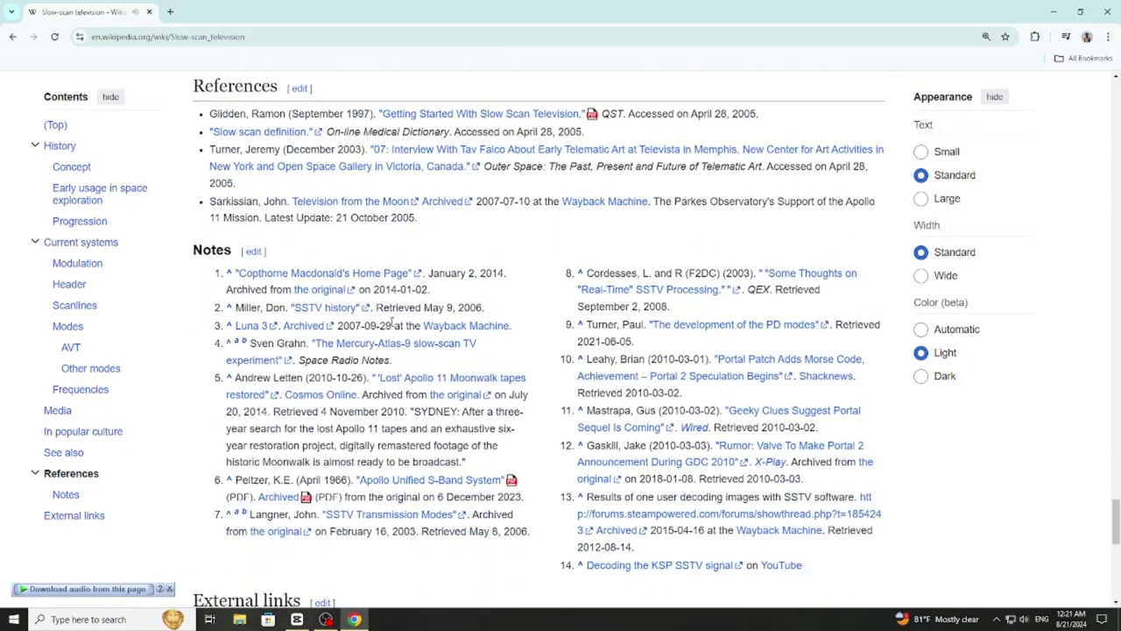
{"action": "scroll", "coordinate": [392, 321], "scroll_direction": "down", "scroll_amount": 5}
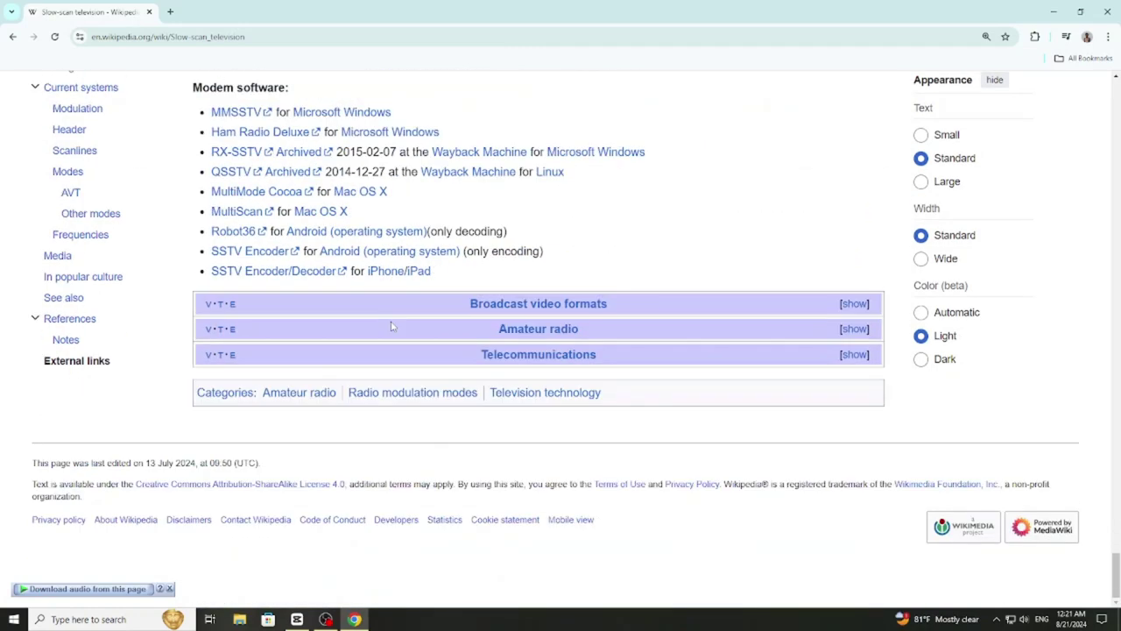
{"action": "mouse_move", "coordinate": [326, 619]}
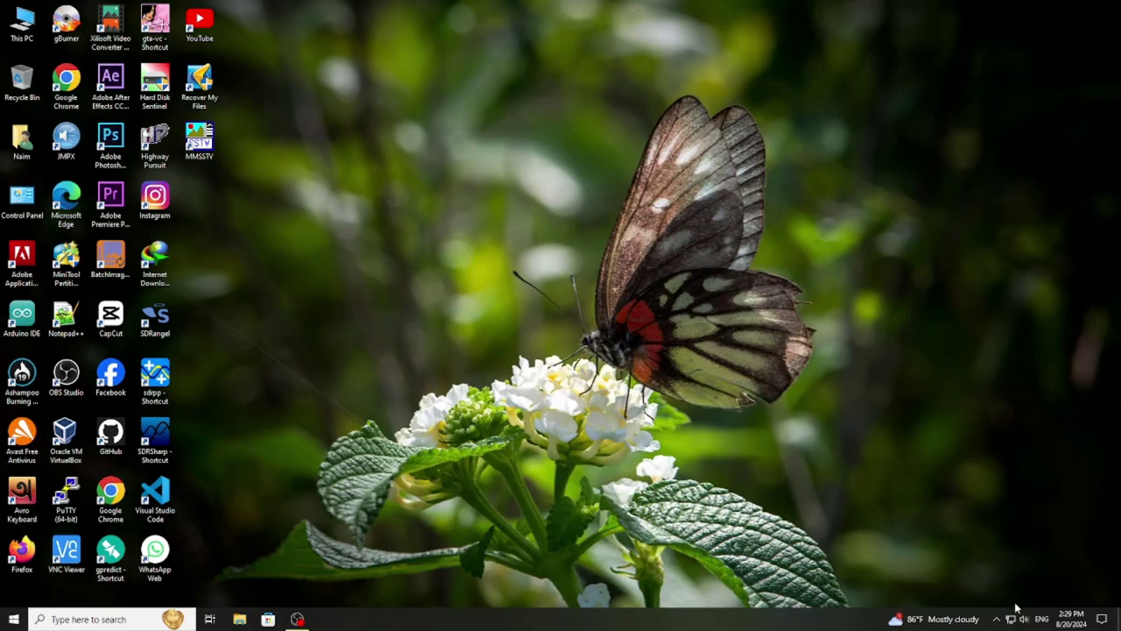
- Check which playback device is selected for the system sound output, leaving the selection as it is
{"action": "left_click", "coordinate": [1022, 619]}
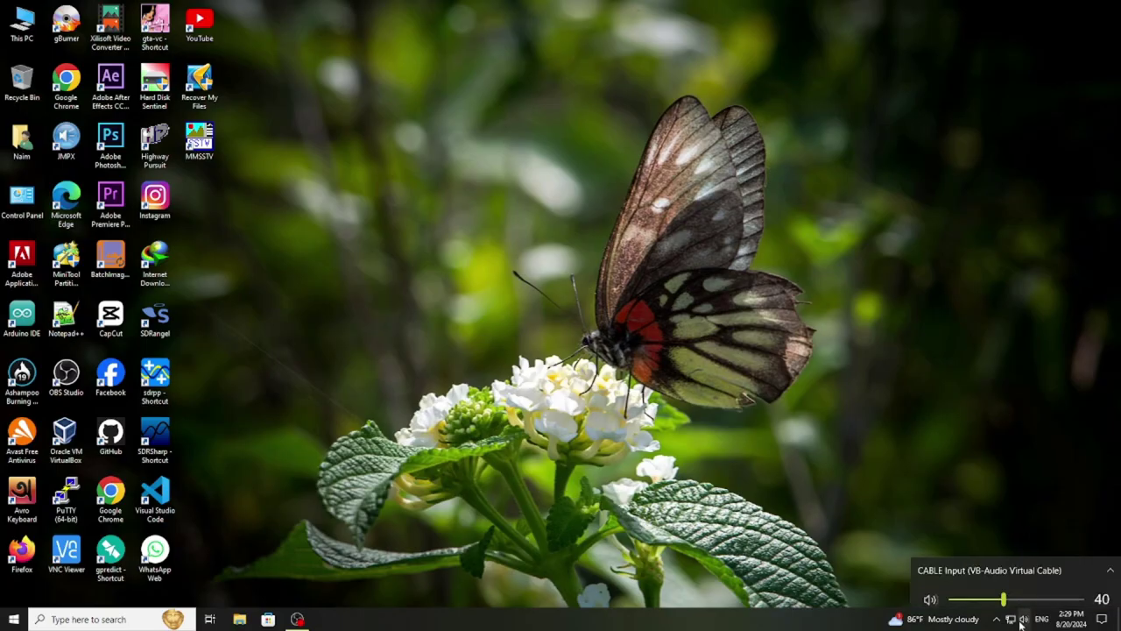
{"action": "left_click", "coordinate": [1013, 560]}
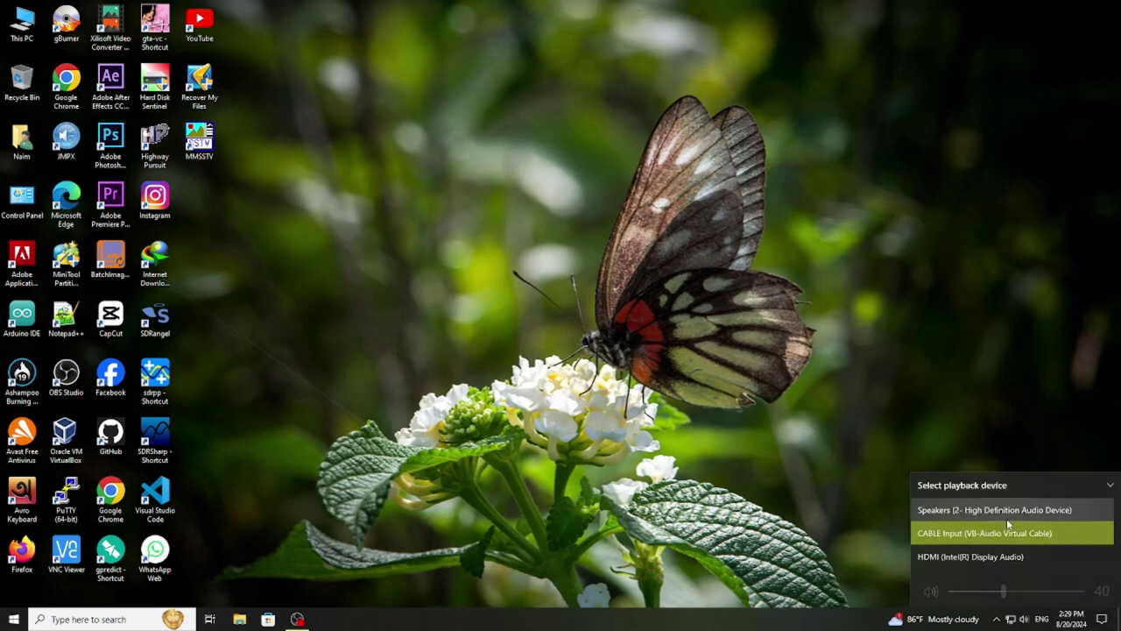
{"action": "left_click", "coordinate": [937, 305]}
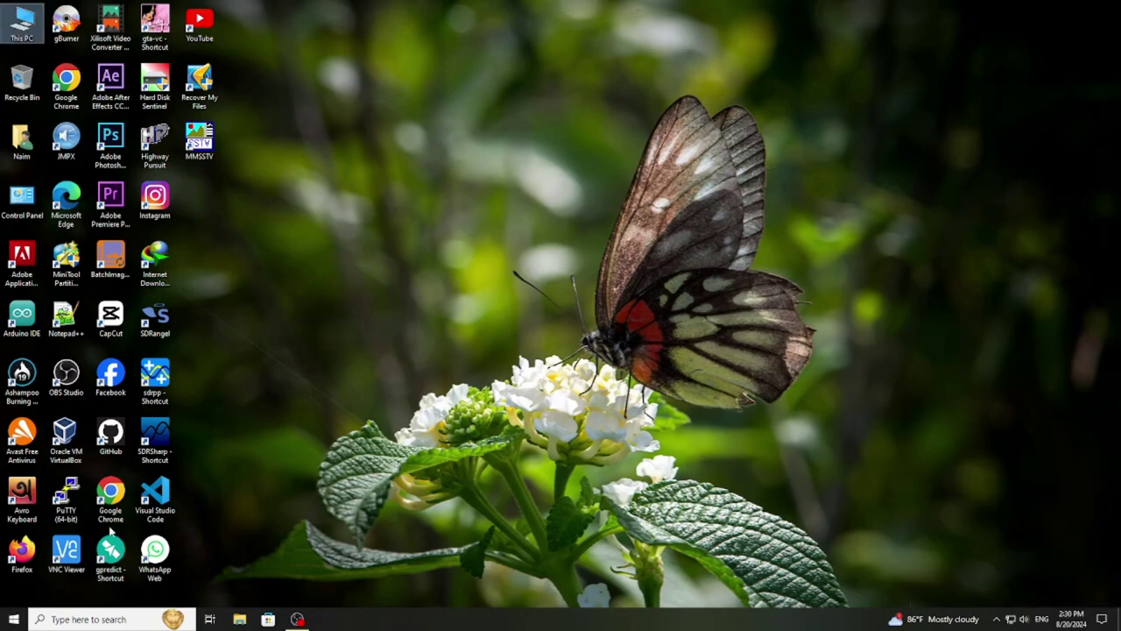
- Launch SDR# and start reception with the Generic RTL2832U OEM device as the source
{"action": "double_click", "coordinate": [164, 440]}
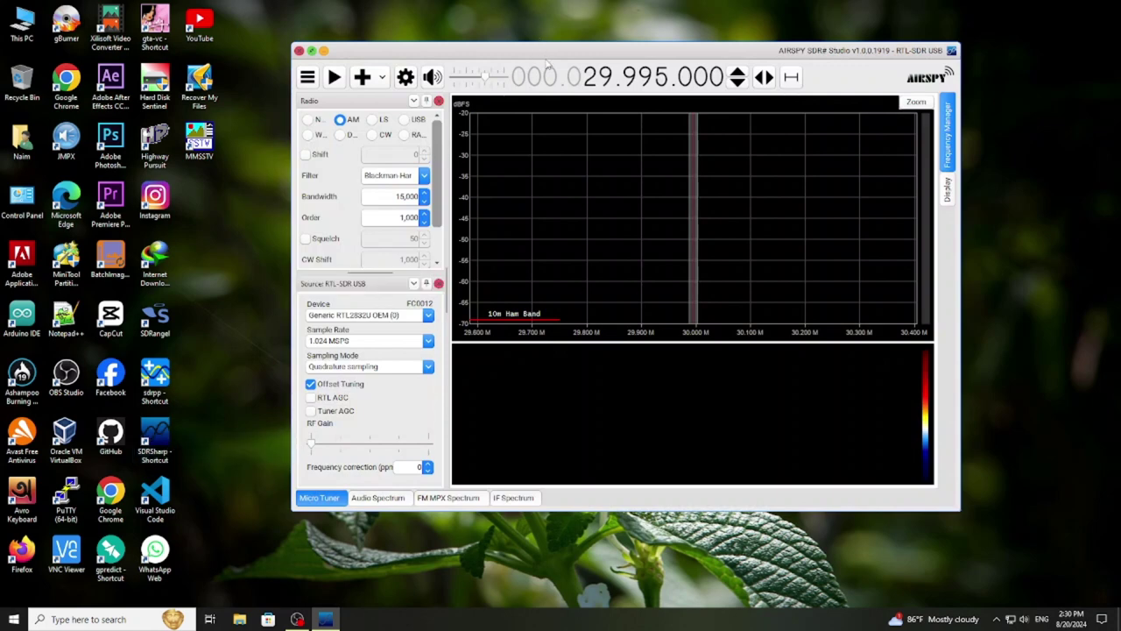
{"action": "left_click_drag", "start_coordinate": [552, 56], "coordinate": [660, 45]}
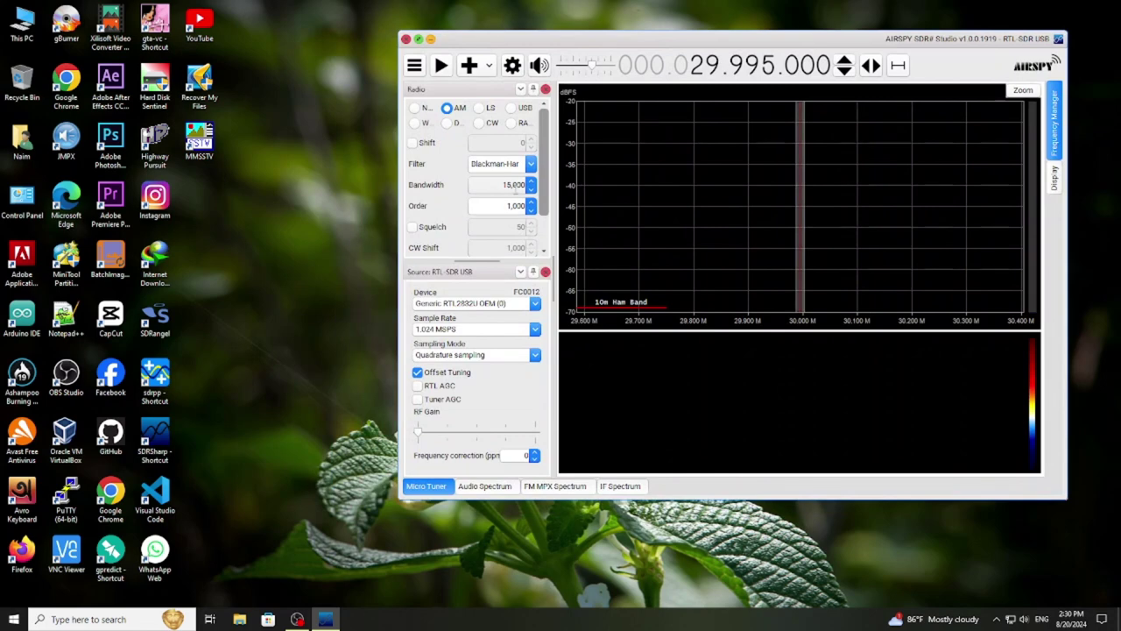
{"action": "left_click", "coordinate": [535, 304]}
{"action": "left_click", "coordinate": [534, 306]}
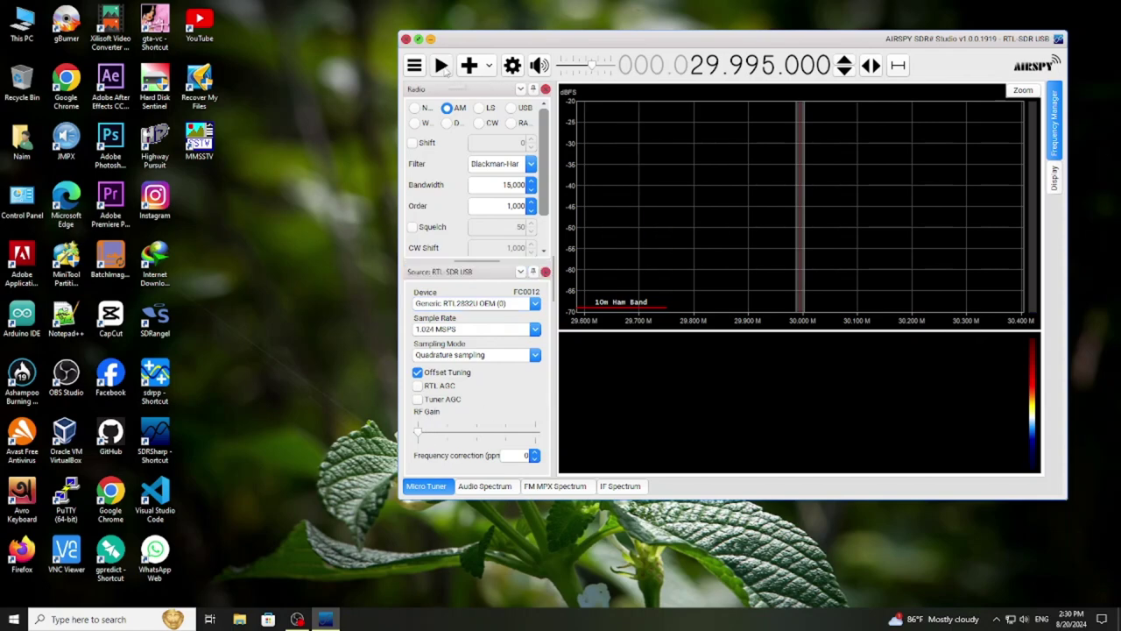
{"action": "left_click", "coordinate": [442, 68]}
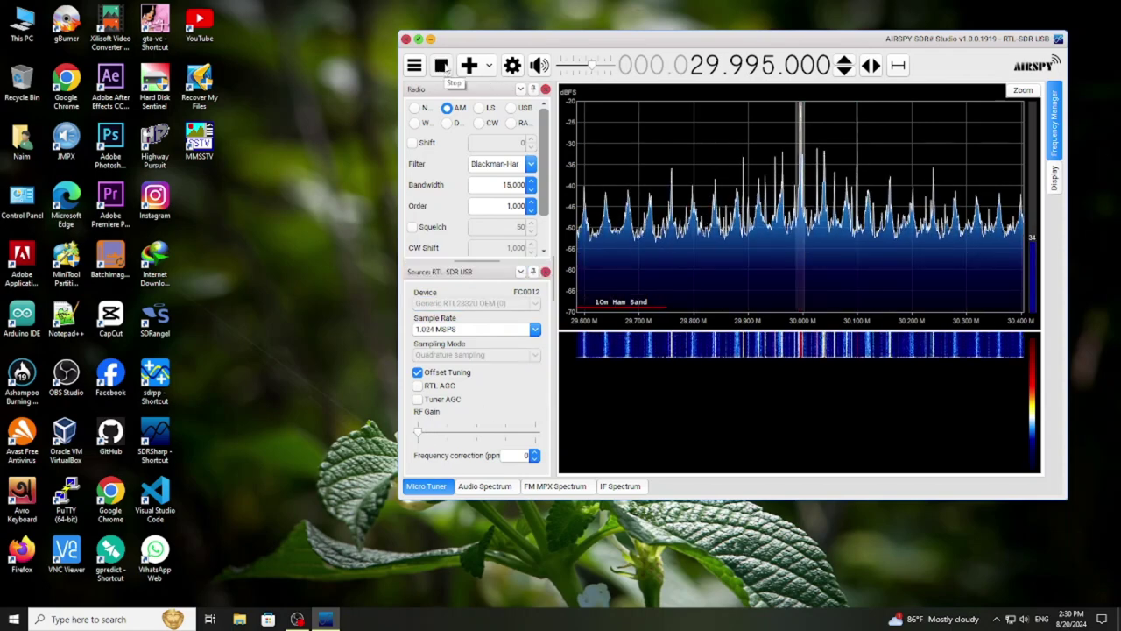
- Look over the spectrum zoom and radio options, and move the SDR# window into the desktop's upper-right corner
{"action": "mouse_move", "coordinate": [1031, 159]}
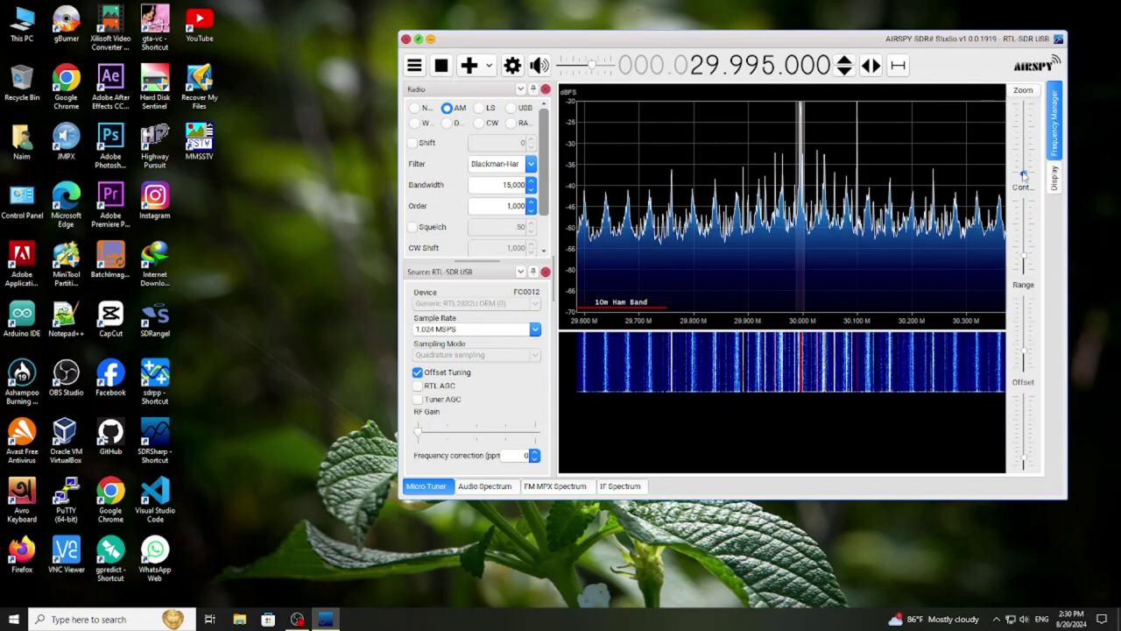
{"action": "mouse_move", "coordinate": [1022, 175]}
{"action": "left_mouse_down"}
{"action": "mouse_move", "coordinate": [1024, 150]}
{"action": "mouse_move", "coordinate": [1025, 175]}
{"action": "left_mouse_up"}
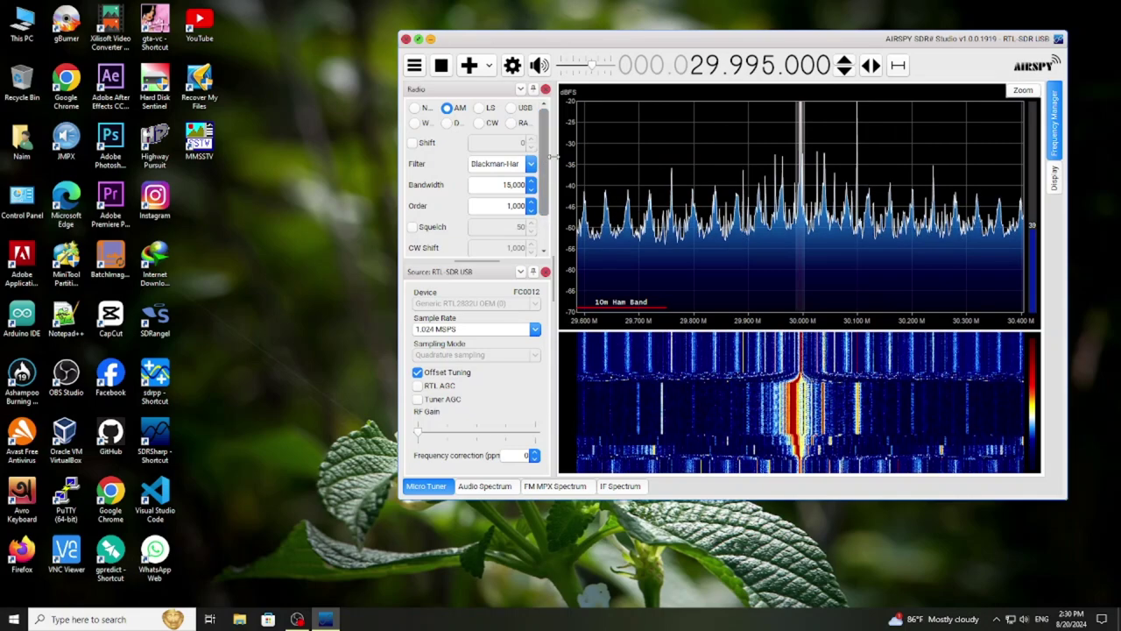
{"action": "scroll", "coordinate": [547, 151], "scroll_direction": "down", "scroll_amount": 2}
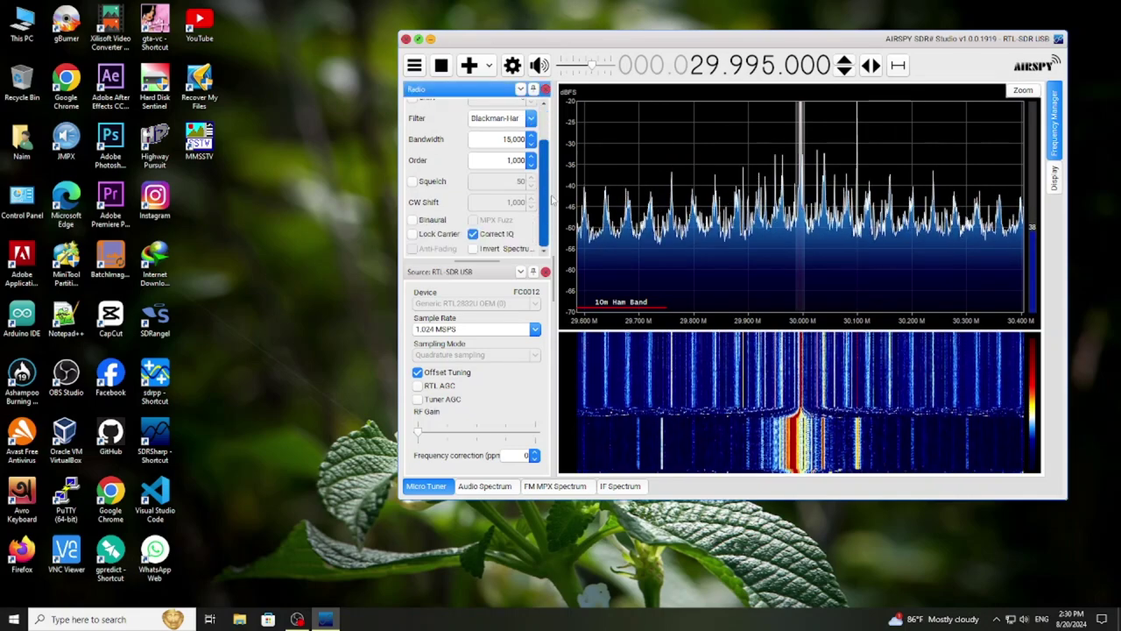
{"action": "left_click_drag", "start_coordinate": [698, 43], "coordinate": [745, 18]}
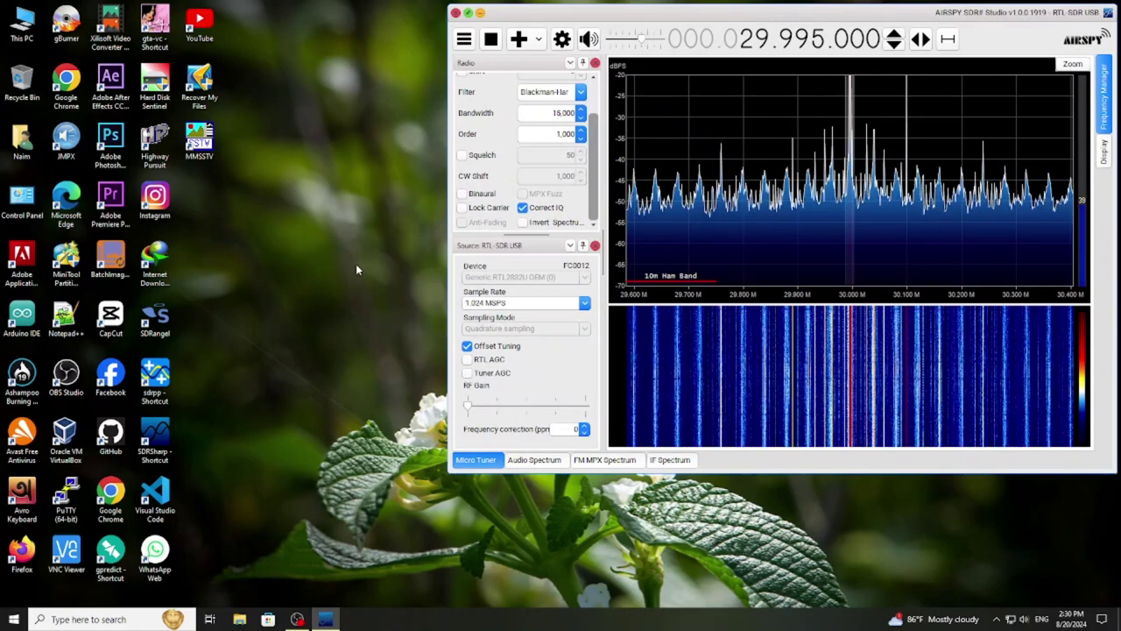
- Launch MMSSTV without entering a callsign and move its window clear of the SDR# window
{"action": "left_click", "coordinate": [198, 154]}
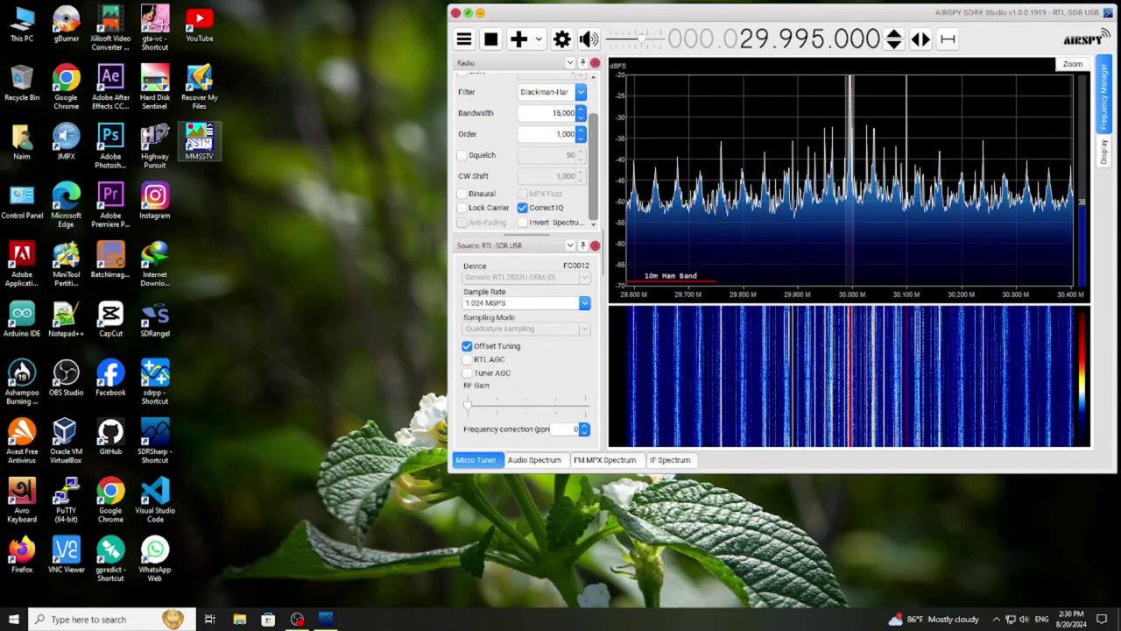
{"action": "double_click", "coordinate": [202, 138]}
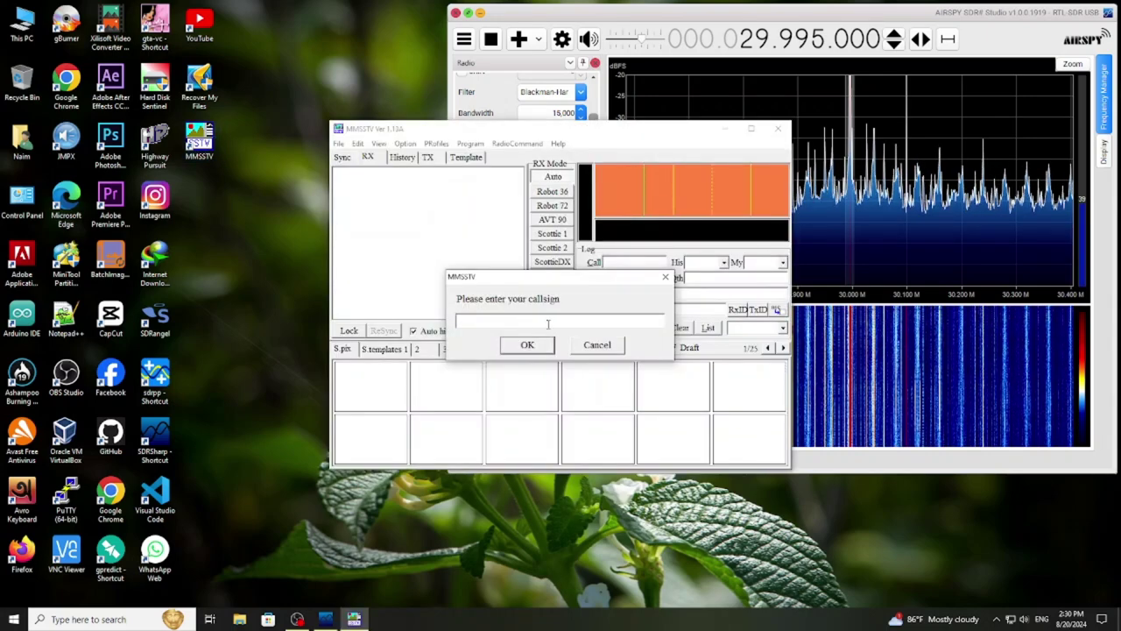
{"action": "left_click", "coordinate": [606, 348]}
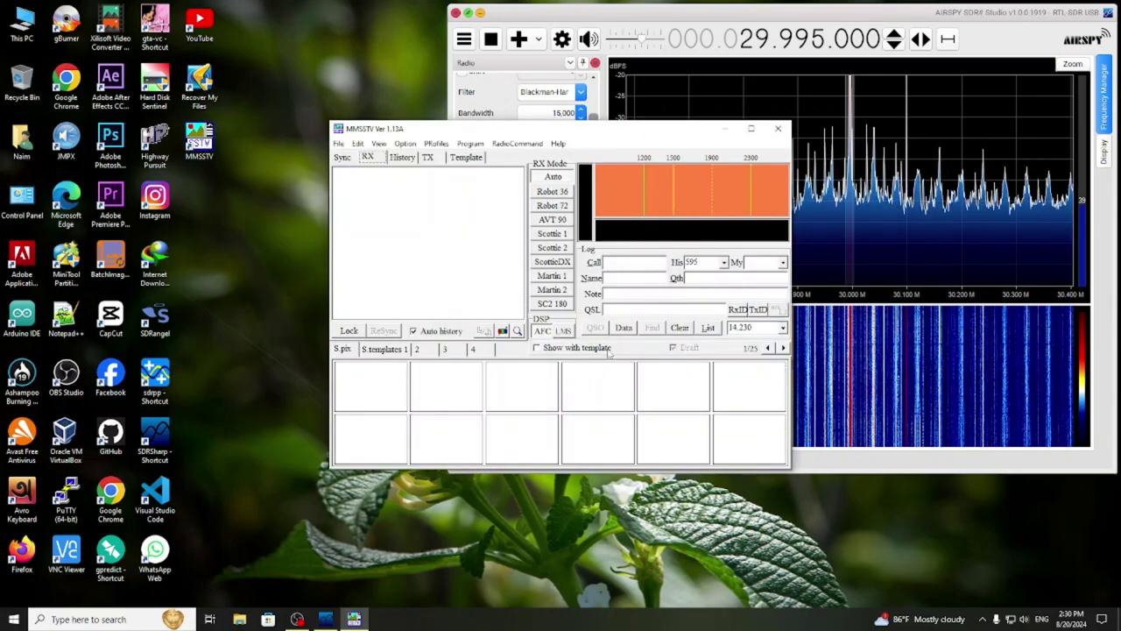
{"action": "left_click_drag", "start_coordinate": [582, 132], "coordinate": [349, 185]}
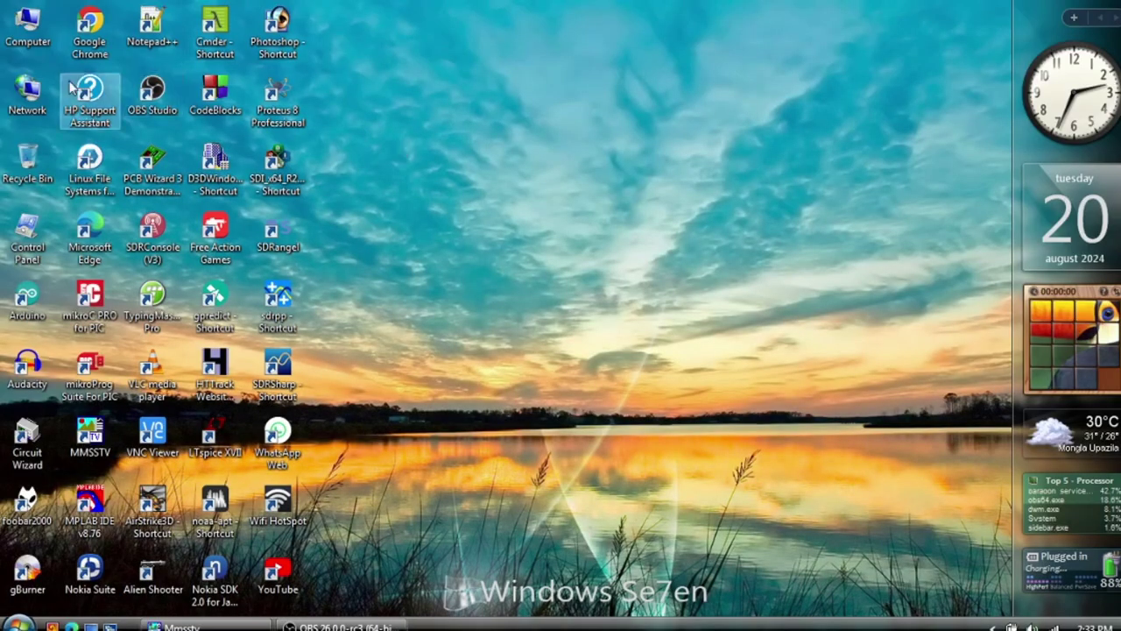
- Open the MMSSTV program folder inside the Ham folder on Local Disk (C:) and look through its files
{"action": "double_click", "coordinate": [23, 45]}
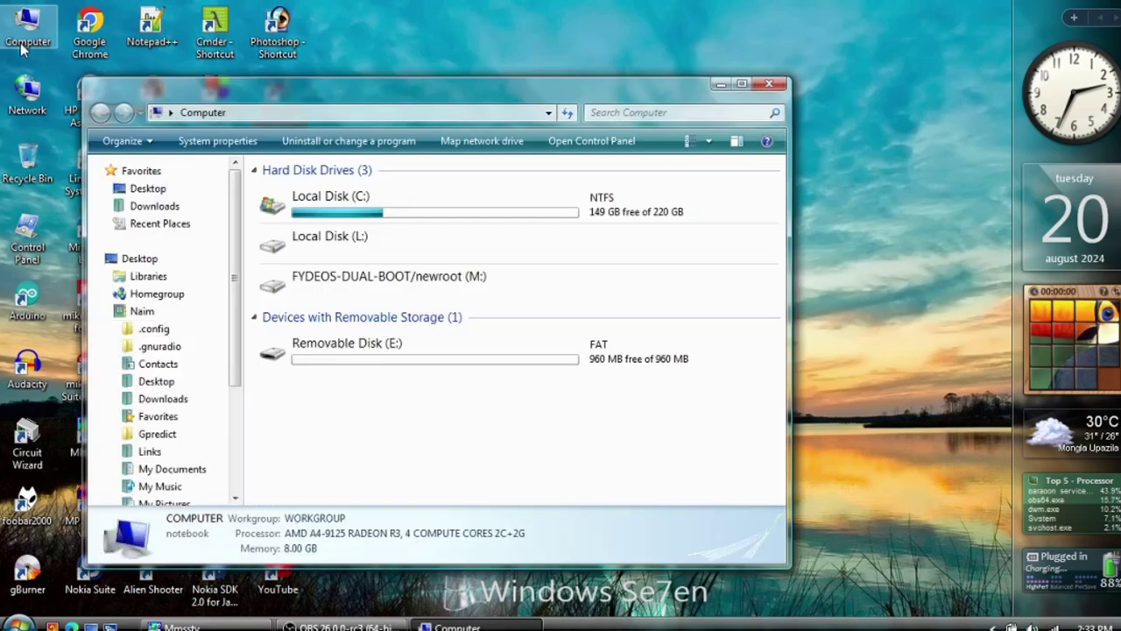
{"action": "left_click", "coordinate": [324, 197]}
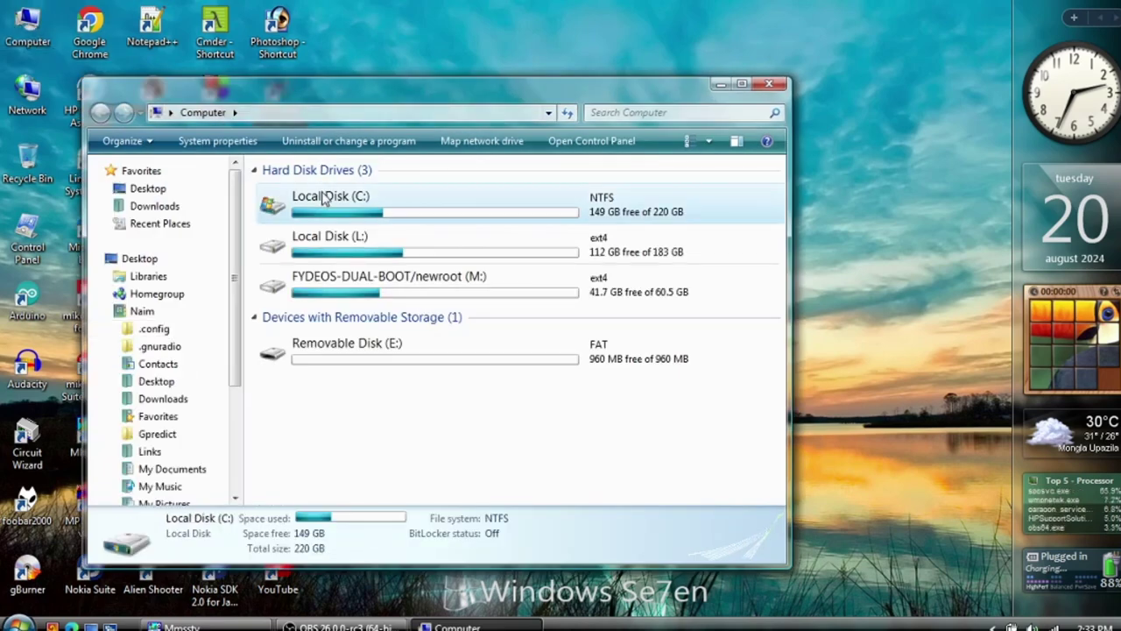
{"action": "double_click", "coordinate": [323, 195]}
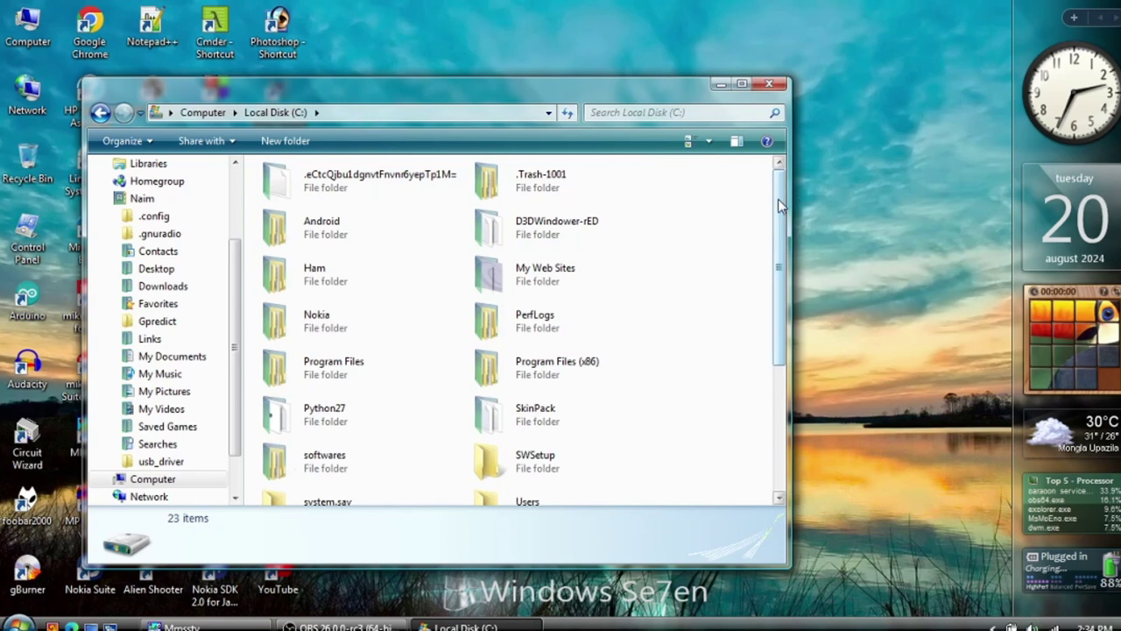
{"action": "left_click_drag", "start_coordinate": [781, 202], "coordinate": [781, 226]}
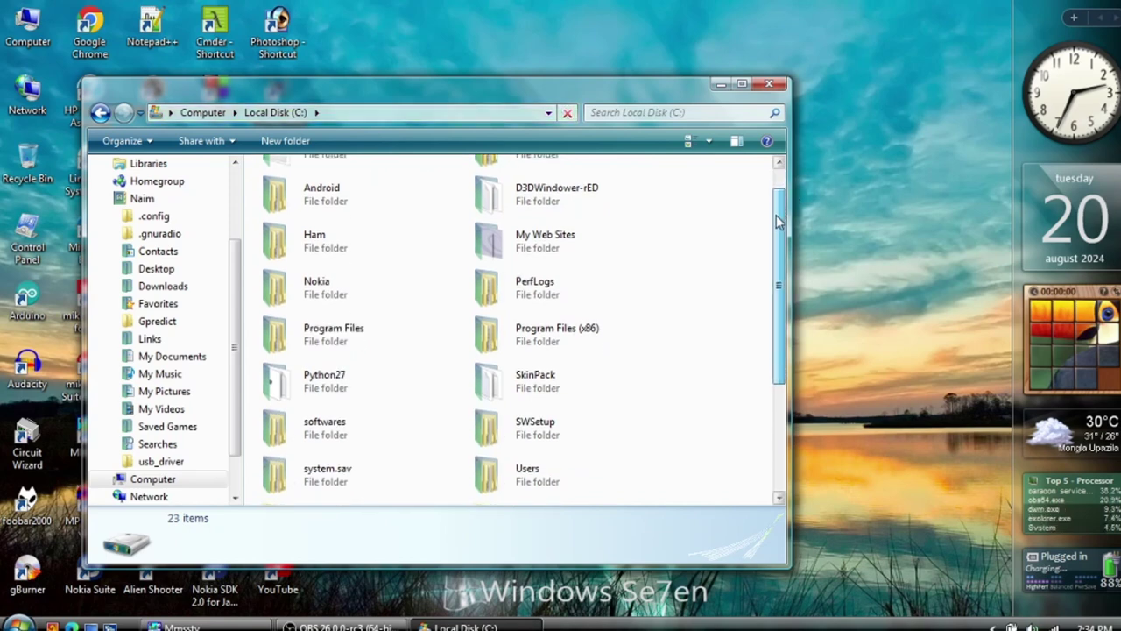
{"action": "double_click", "coordinate": [385, 237]}
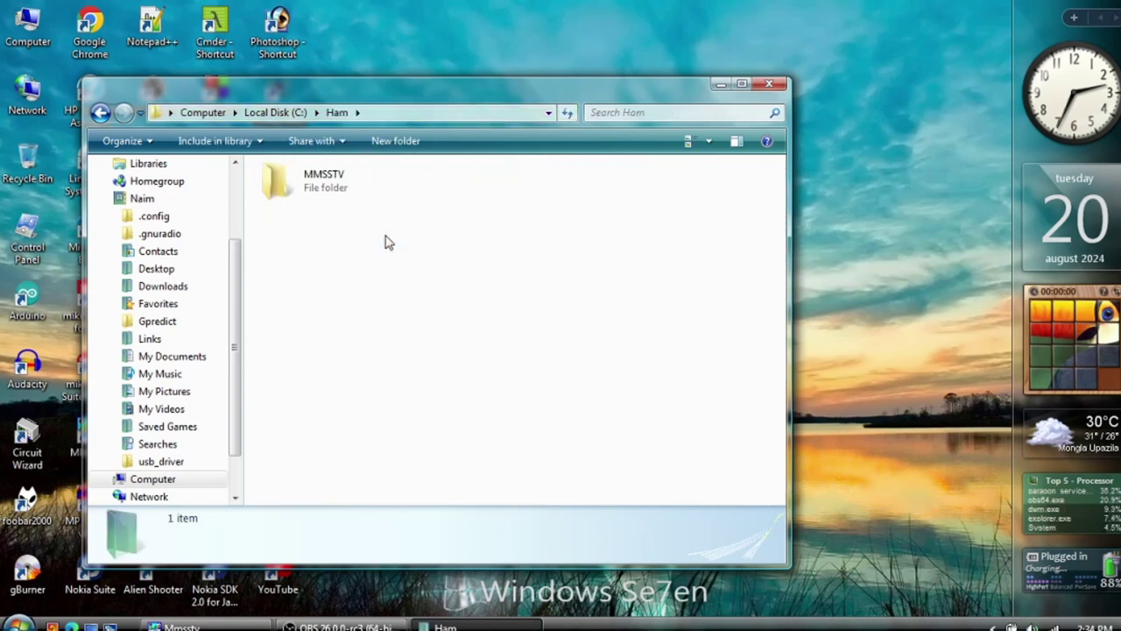
{"action": "double_click", "coordinate": [328, 189]}
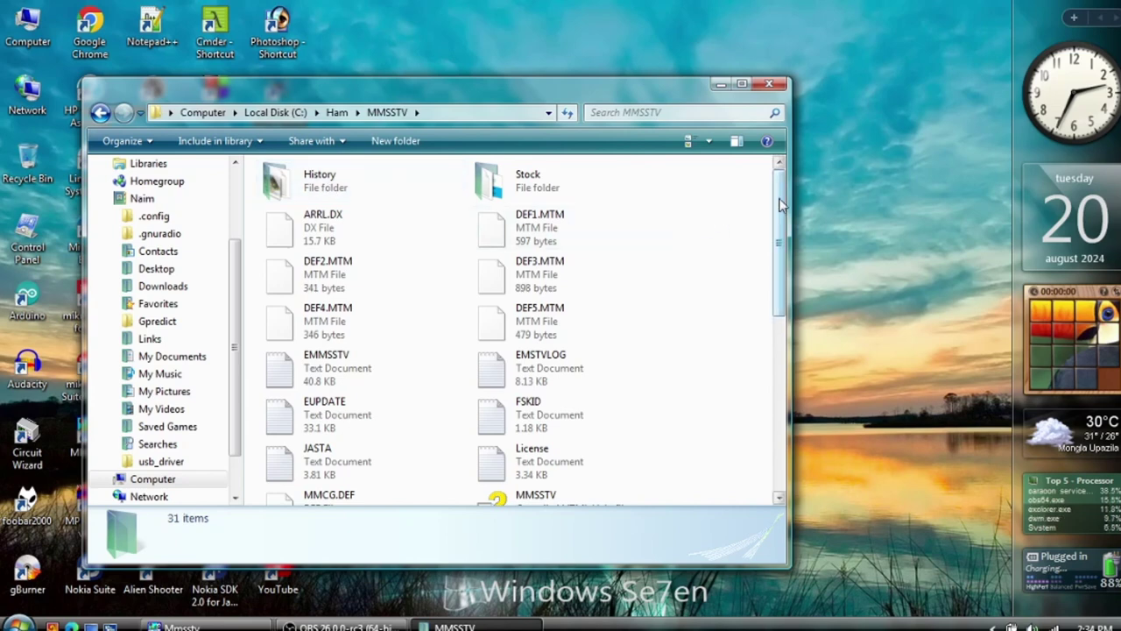
{"action": "left_click_drag", "start_coordinate": [782, 204], "coordinate": [780, 346]}
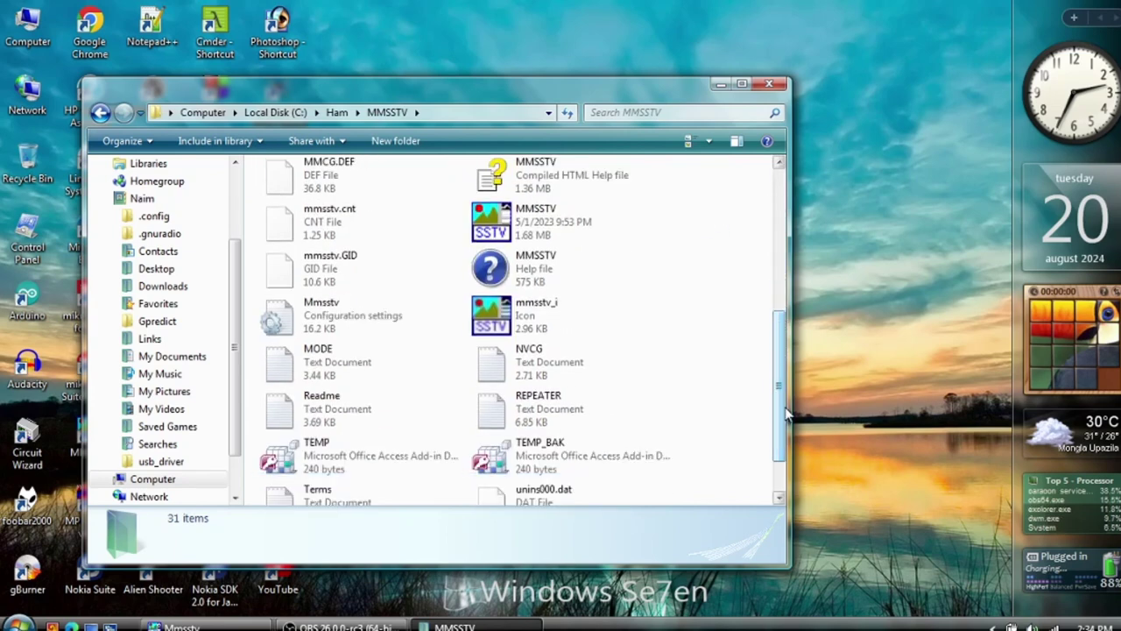
{"action": "left_click", "coordinate": [780, 465]}
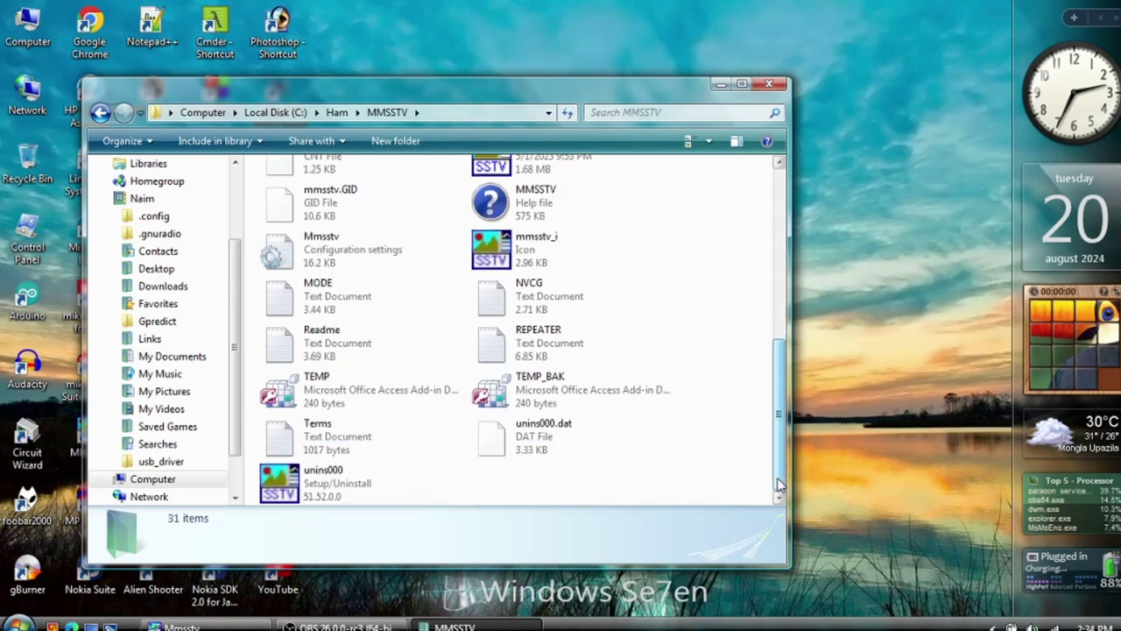
- Return to the root of Local Disk (C:) and look through its folders and files
{"action": "left_click", "coordinate": [100, 112]}
{"action": "left_click", "coordinate": [100, 113]}
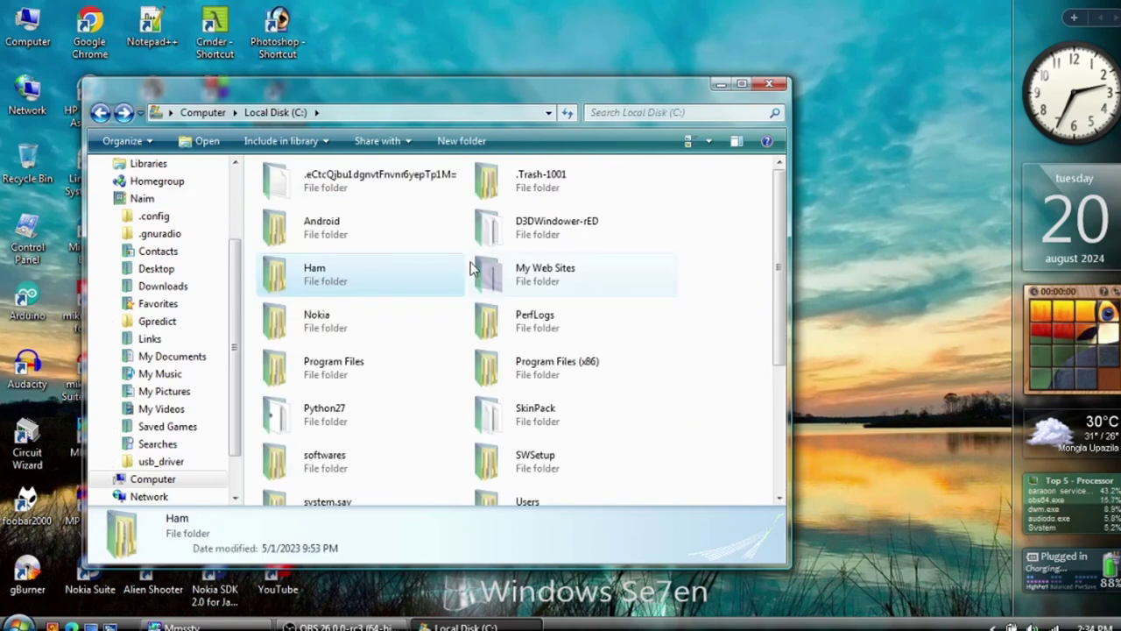
{"action": "key", "text": "Down"}
{"action": "key", "text": "Down"}
{"action": "key", "text": "Down"}
{"action": "key", "text": "Down"}
{"action": "key", "text": "Down"}
{"action": "key", "text": "Down"}
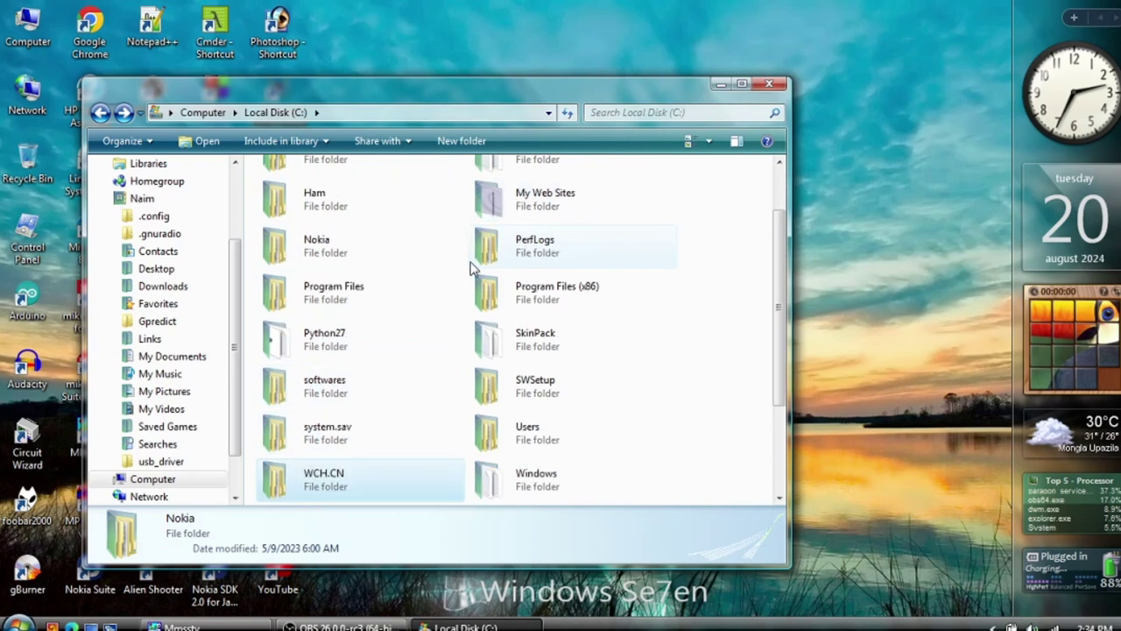
{"action": "key", "text": "Down"}
{"action": "key", "text": "Down"}
{"action": "key", "text": "Down"}
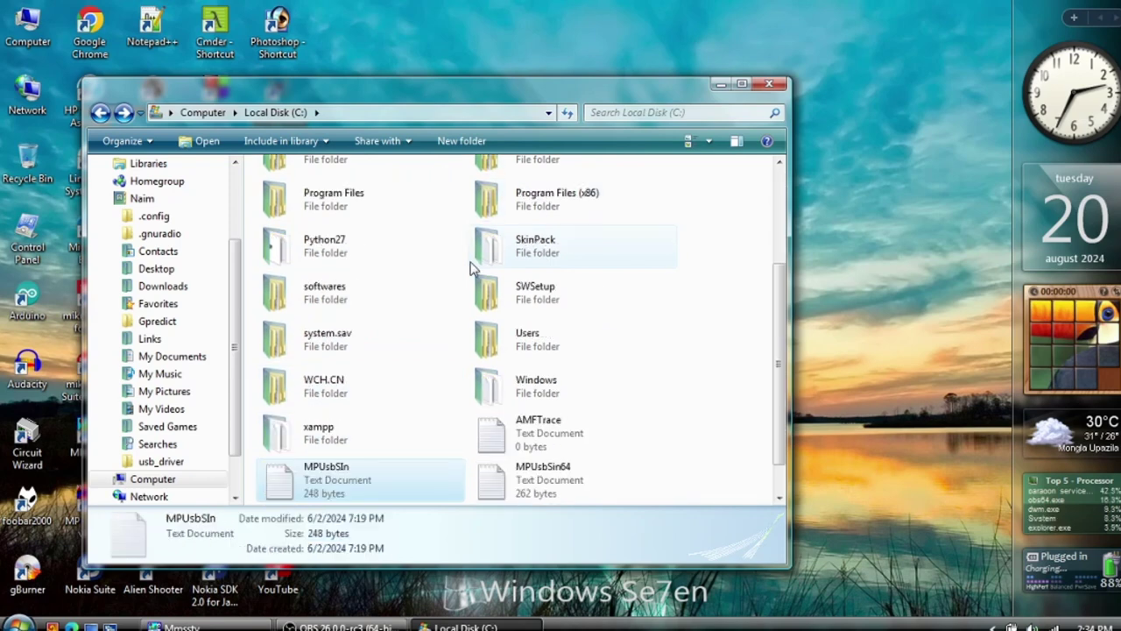
- Open the SstvTools folder inside the softwares folder on Local Disk (C:)
{"action": "key", "text": "Up"}
{"action": "key", "text": "Up"}
{"action": "key", "text": "Up"}
{"action": "key", "text": "Up"}
{"action": "key", "text": "Up"}
{"action": "key", "text": "Up"}
{"action": "key", "text": "Up"}
{"action": "key", "text": "Up"}
{"action": "key", "text": "Up"}
{"action": "key", "text": "Up"}
{"action": "key", "text": "Up"}
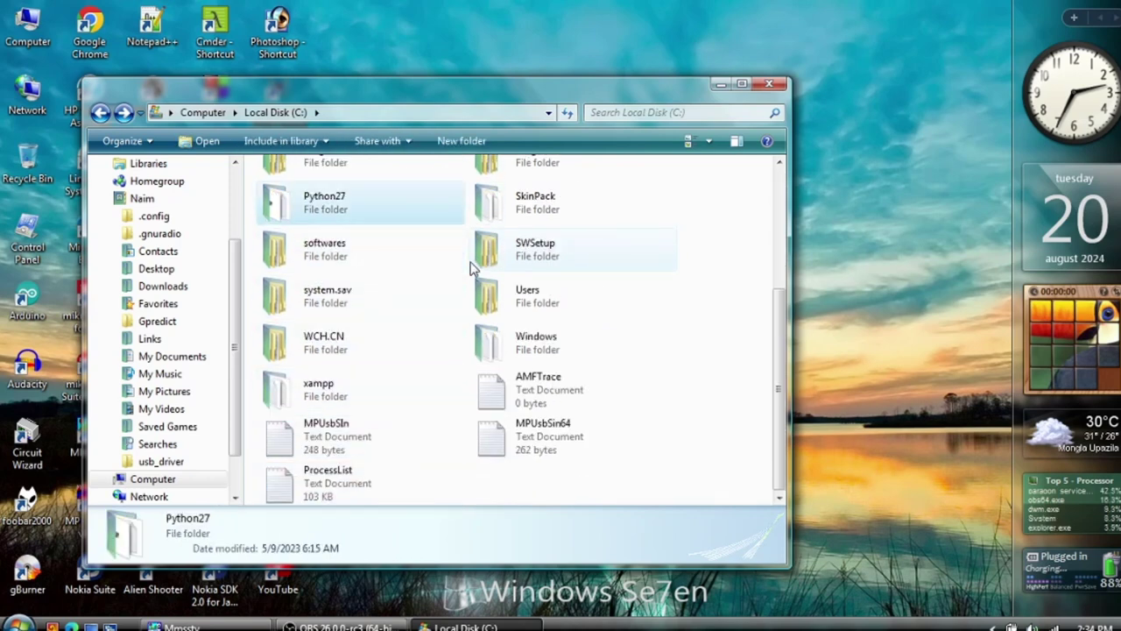
{"action": "key", "text": "Right"}
{"action": "key", "text": "Down"}
{"action": "key", "text": "Down"}
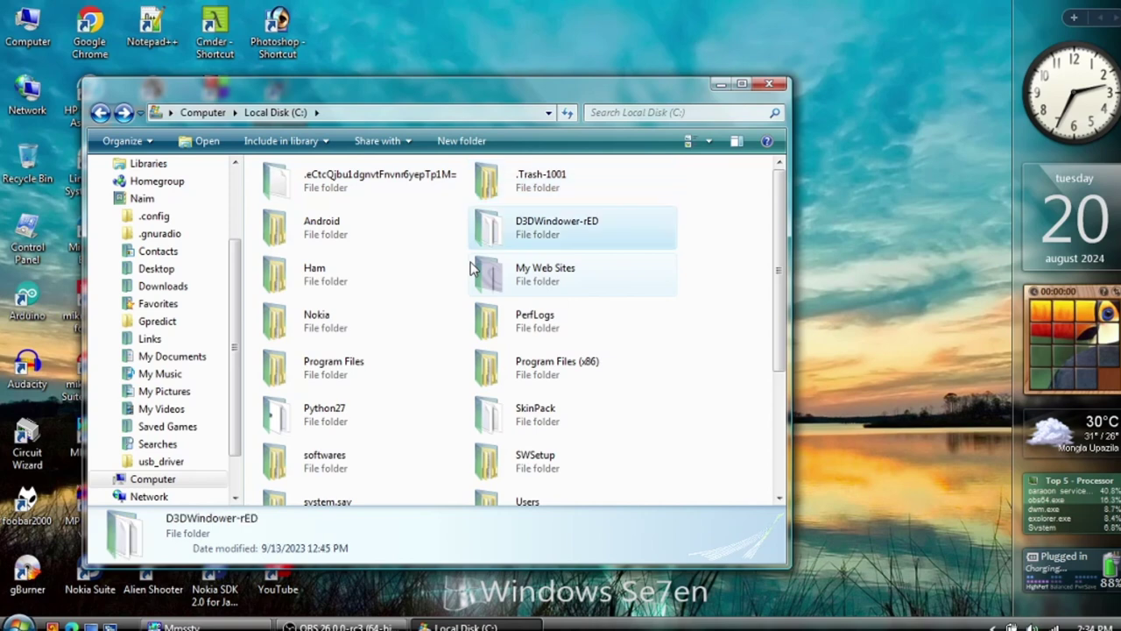
{"action": "key", "text": "Left"}
{"action": "key", "text": "Down"}
{"action": "key", "text": "Down"}
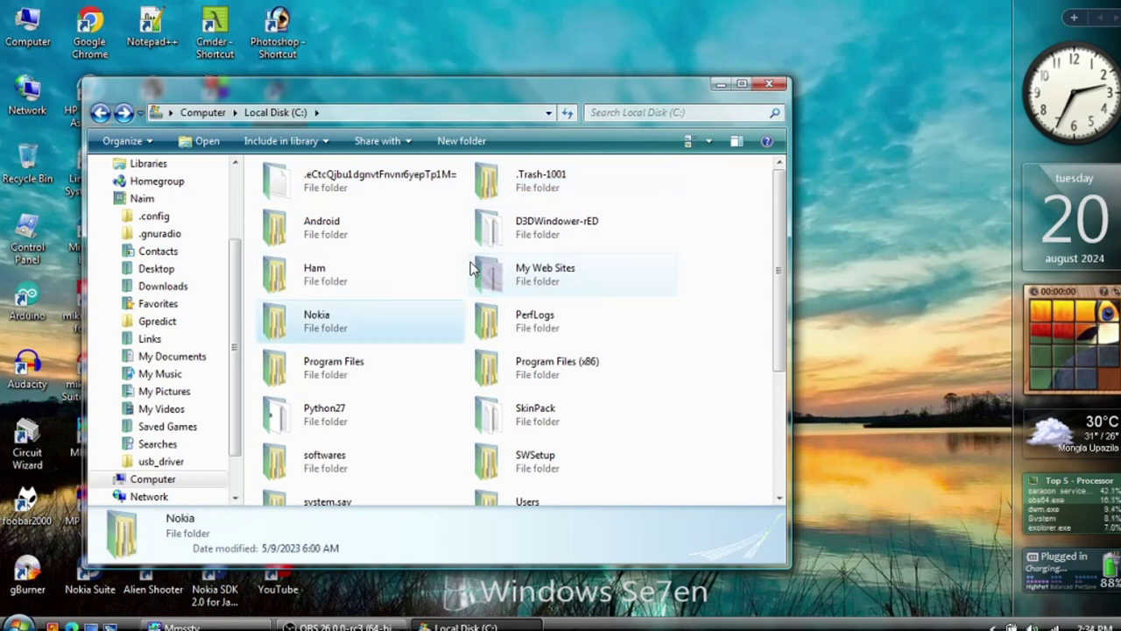
{"action": "key", "text": "Right"}
{"action": "key", "text": "Down"}
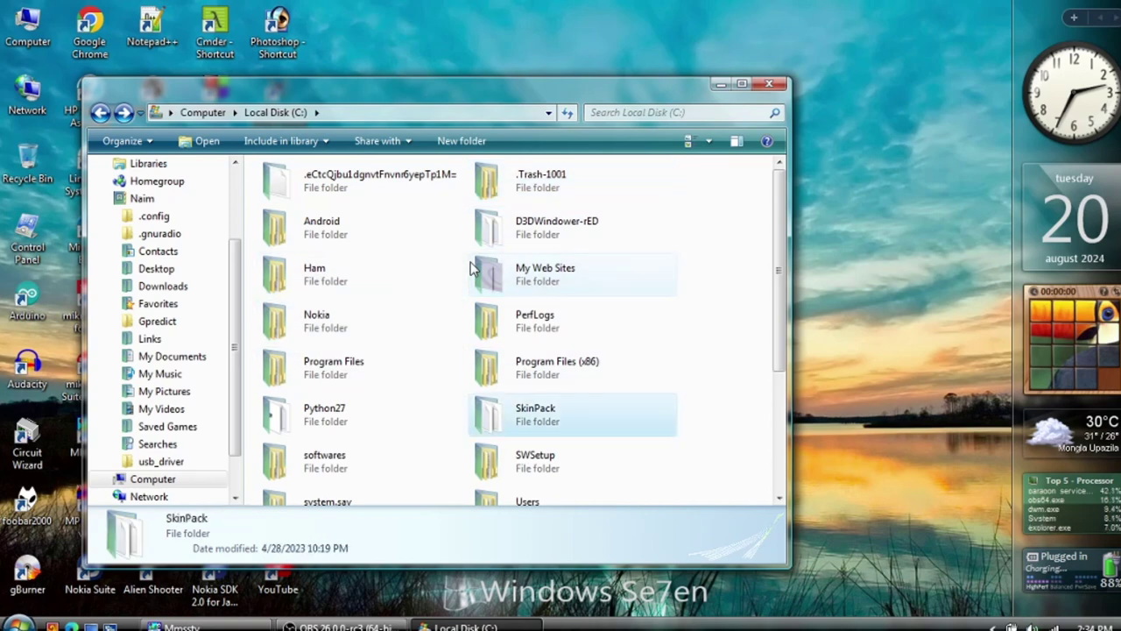
{"action": "key", "text": "Left"}
{"action": "key", "text": "Down"}
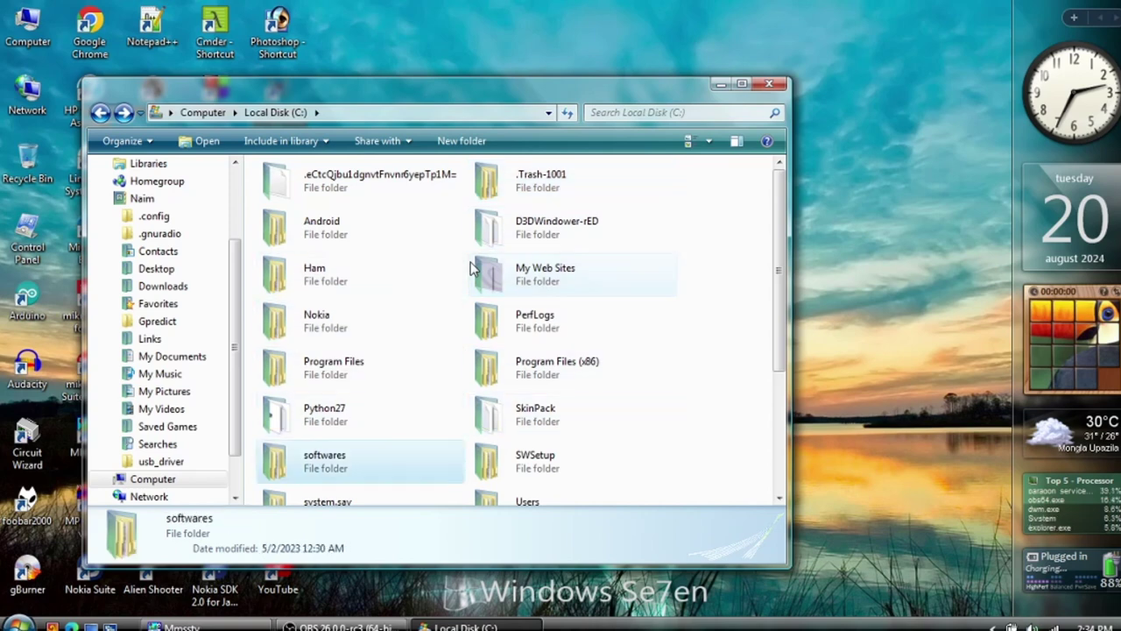
{"action": "double_click", "coordinate": [368, 465]}
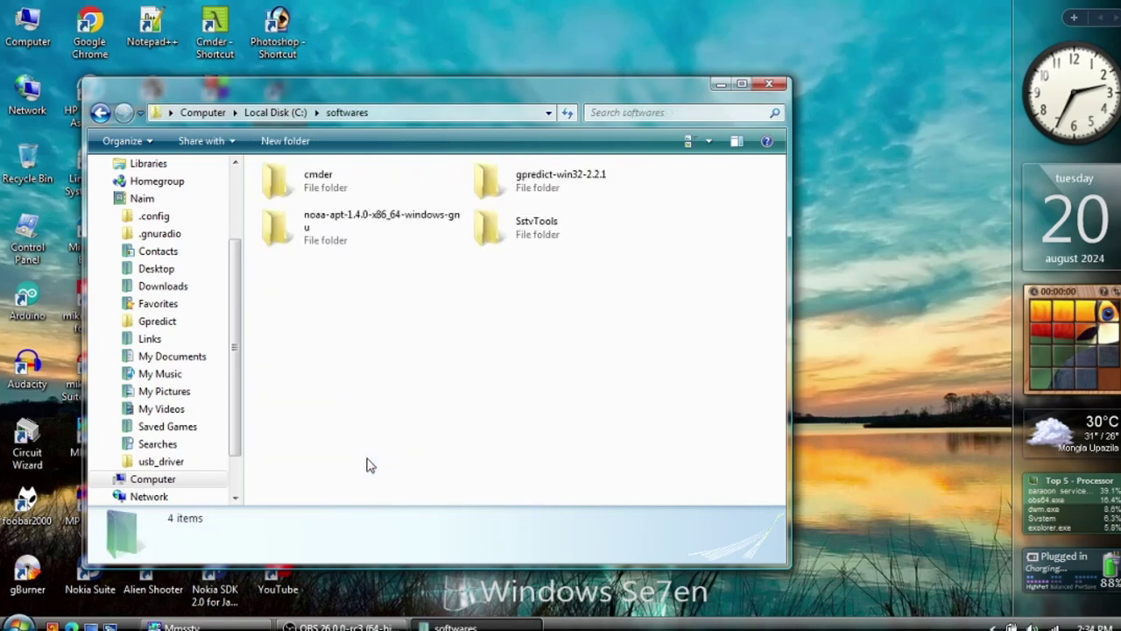
{"action": "double_click", "coordinate": [493, 229]}
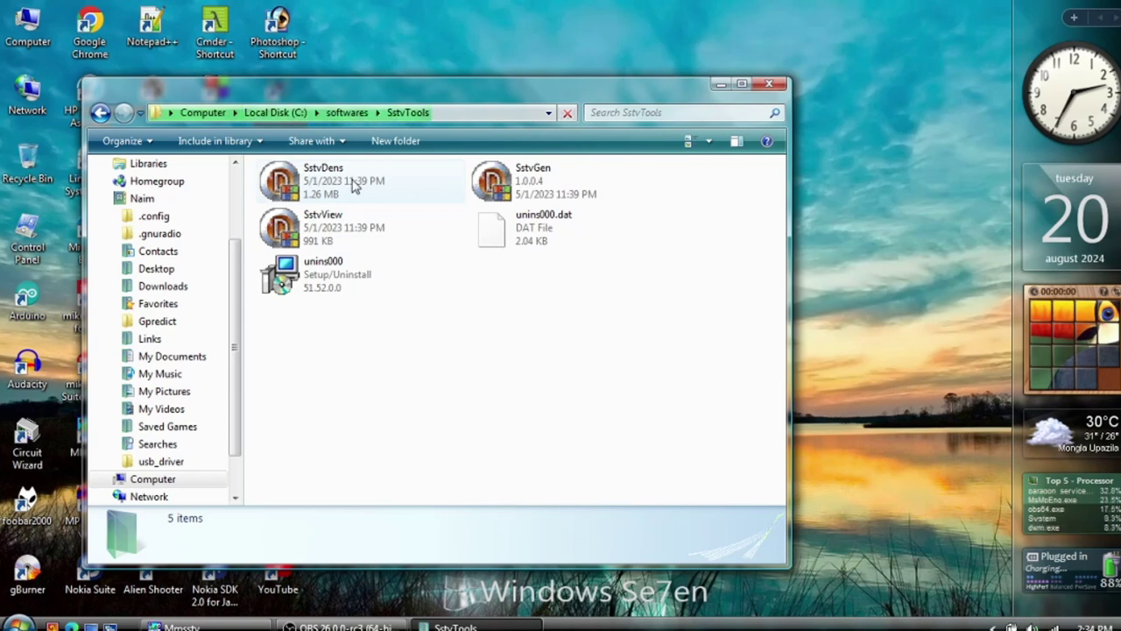
- Launch SstvGen and look over the SSTV formats offered in the SSTV Signal Generator
{"action": "left_click", "coordinate": [534, 180]}
{"action": "double_click", "coordinate": [535, 180]}
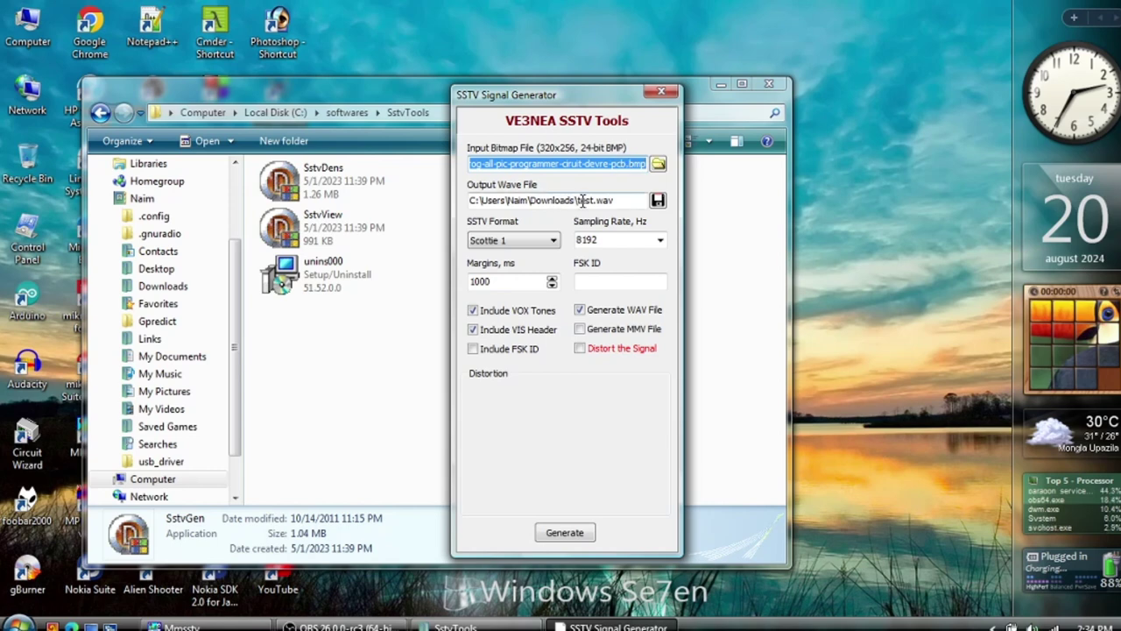
{"action": "left_click", "coordinate": [540, 245]}
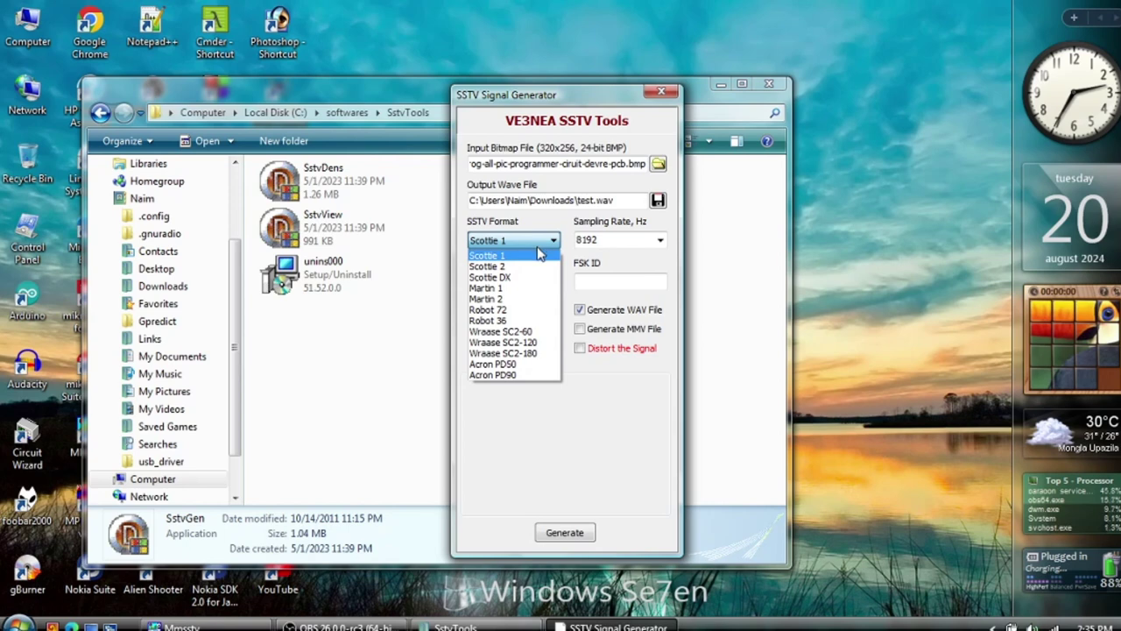
{"action": "left_click", "coordinate": [539, 249]}
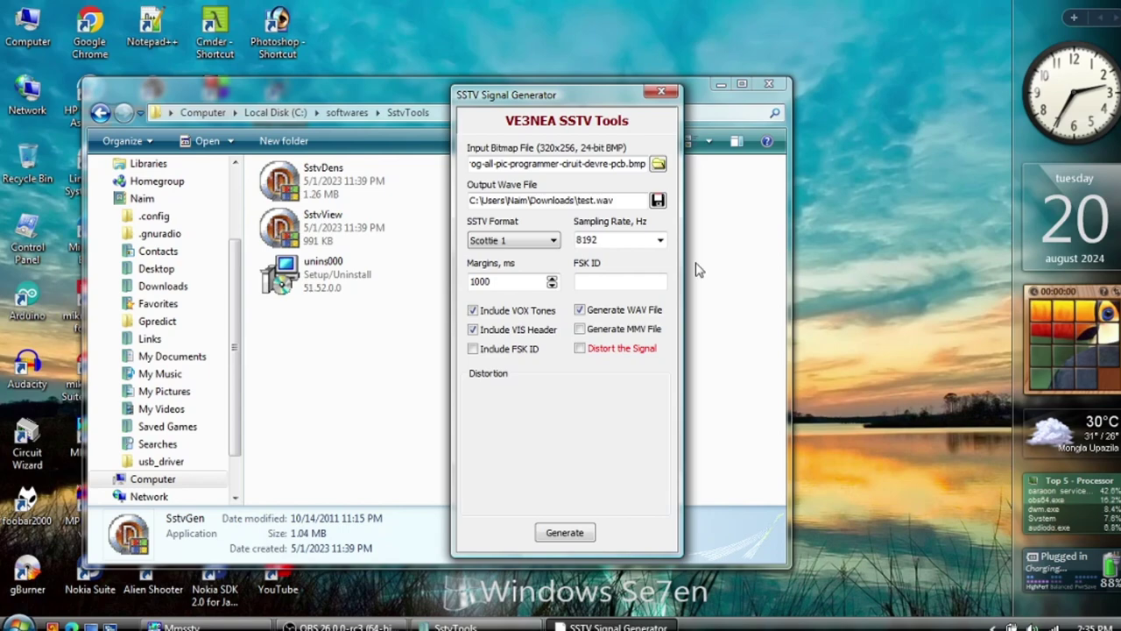
- Close the SSTV Signal Generator and the SstvTools folder window to return to the desktop
{"action": "left_click", "coordinate": [661, 93]}
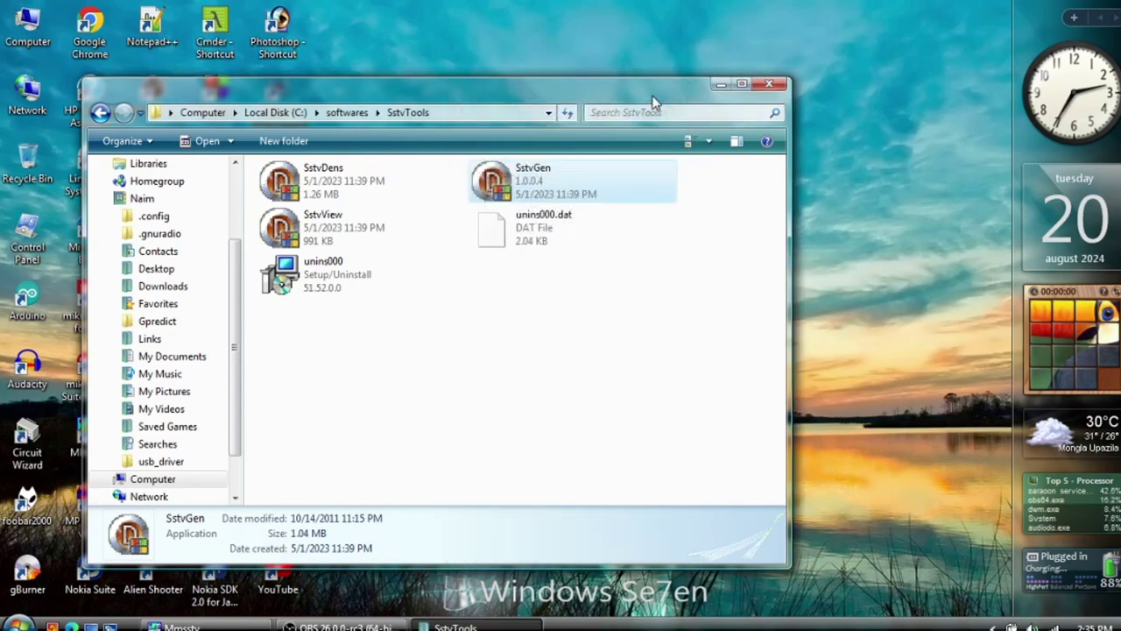
{"action": "left_click", "coordinate": [770, 85]}
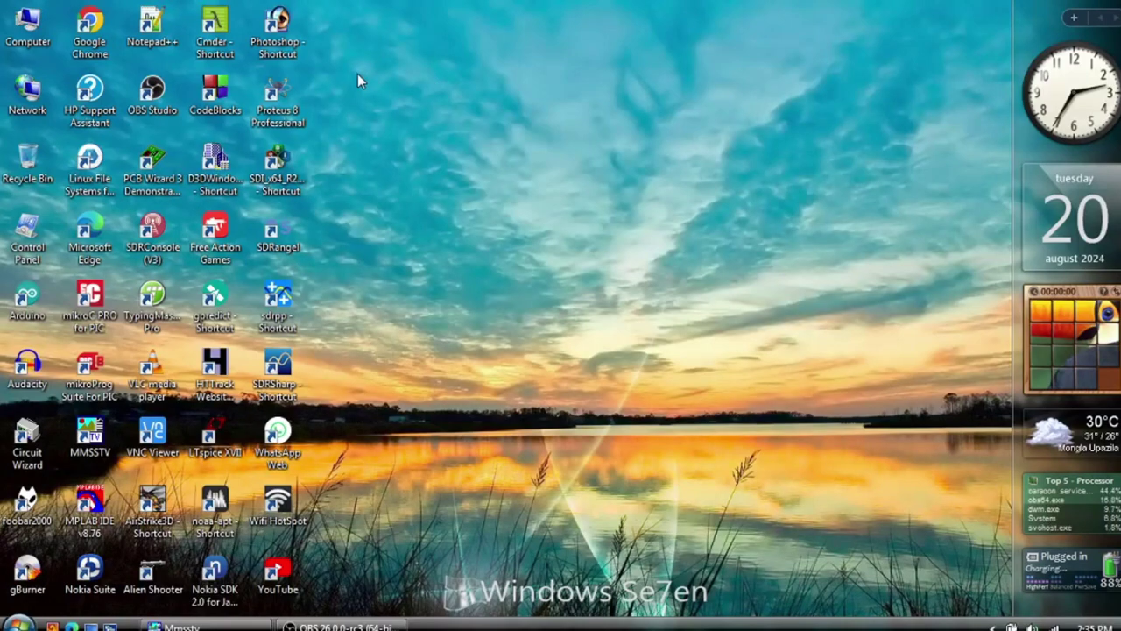
{"action": "right_click", "coordinate": [369, 268]}
{"action": "left_click", "coordinate": [417, 317]}
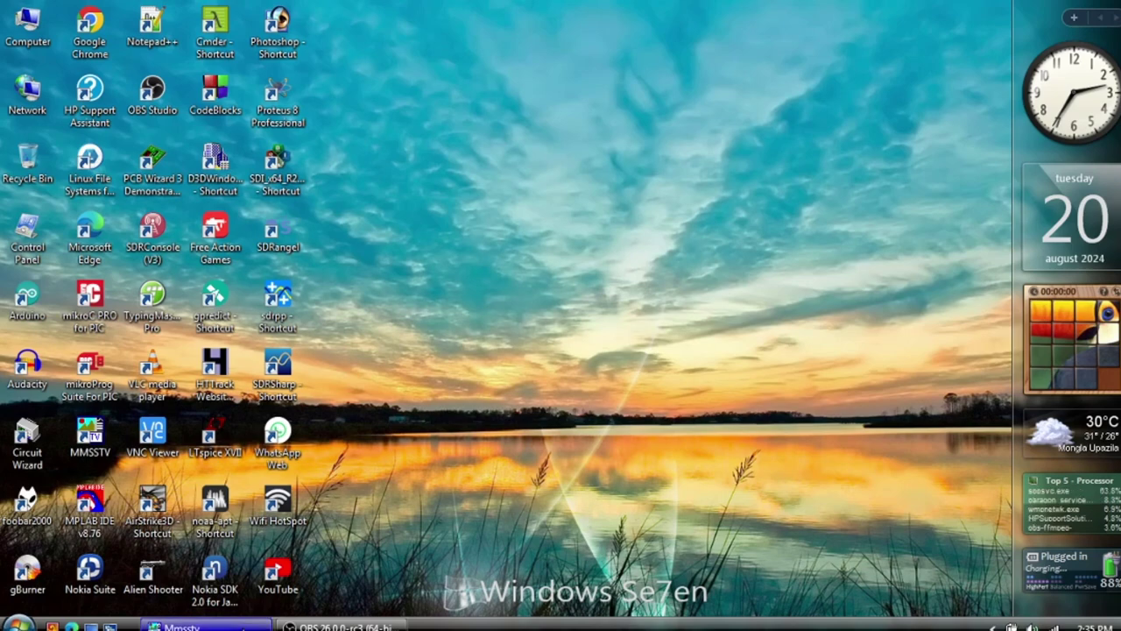
- Bring up the MMSSTV window with the test transmission image and check the hidden system tray icons
{"action": "left_click", "coordinate": [180, 627]}
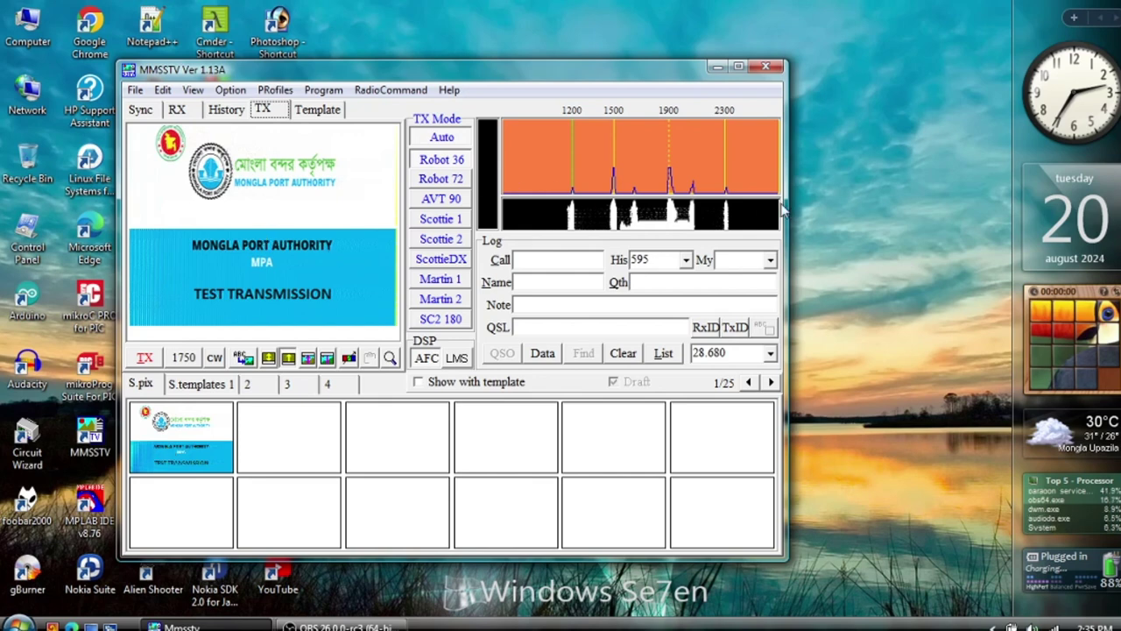
{"action": "left_click", "coordinate": [993, 626]}
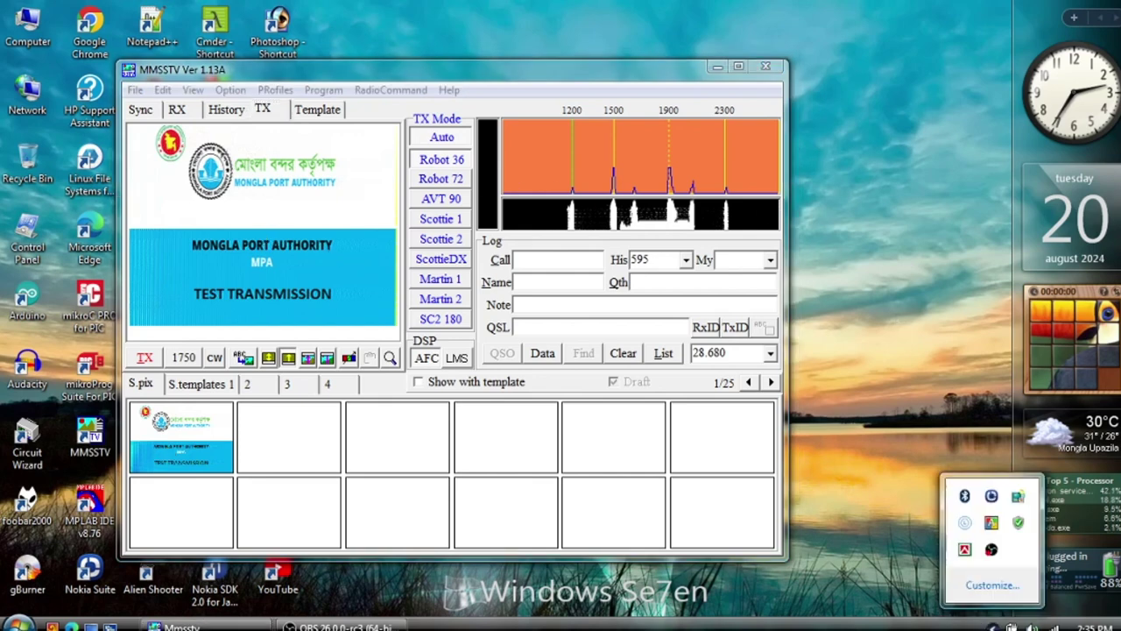
{"action": "left_click", "coordinate": [994, 627]}
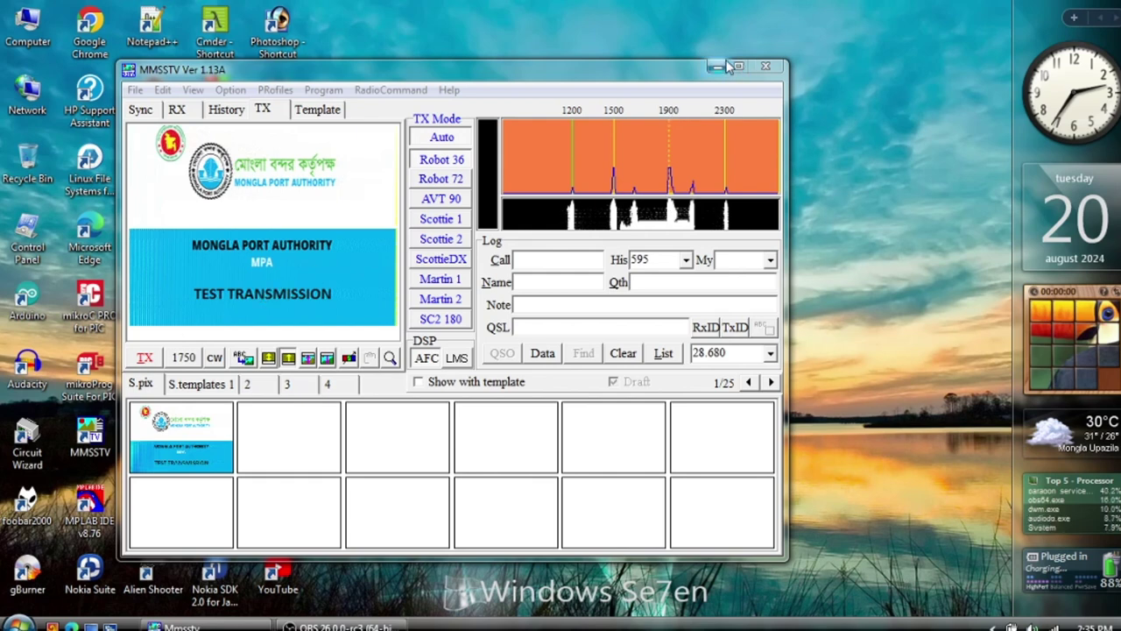
{"action": "left_click", "coordinate": [1011, 627]}
{"action": "left_click", "coordinate": [992, 627]}
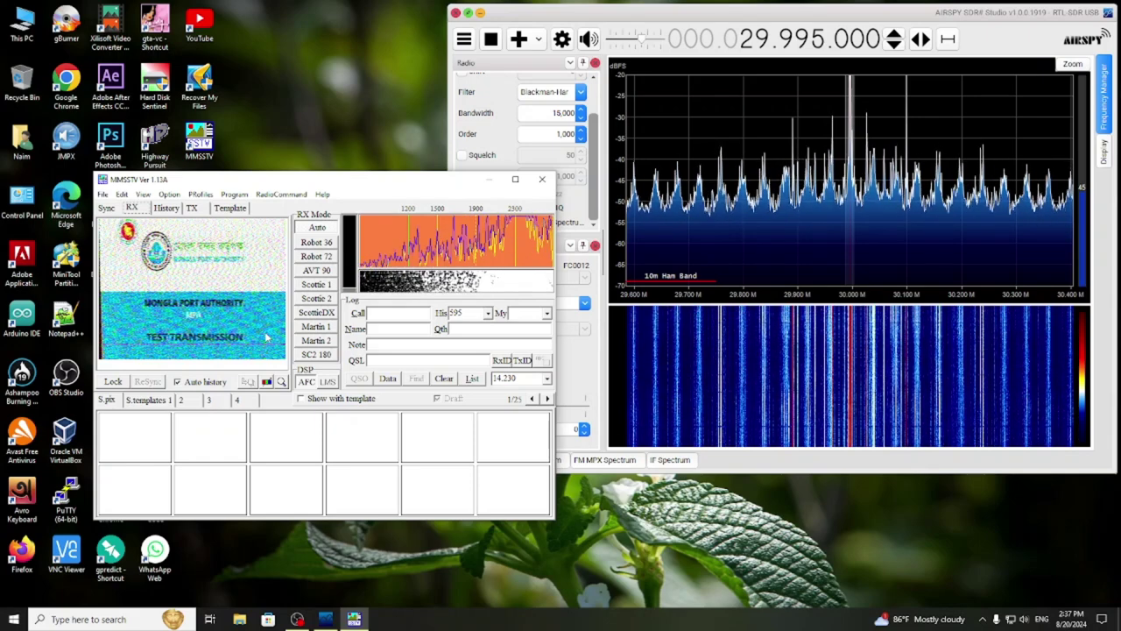
- Clear the received test transmission image from the RX view in MMSSTV
{"action": "right_click", "coordinate": [235, 275]}
{"action": "left_click", "coordinate": [176, 279]}
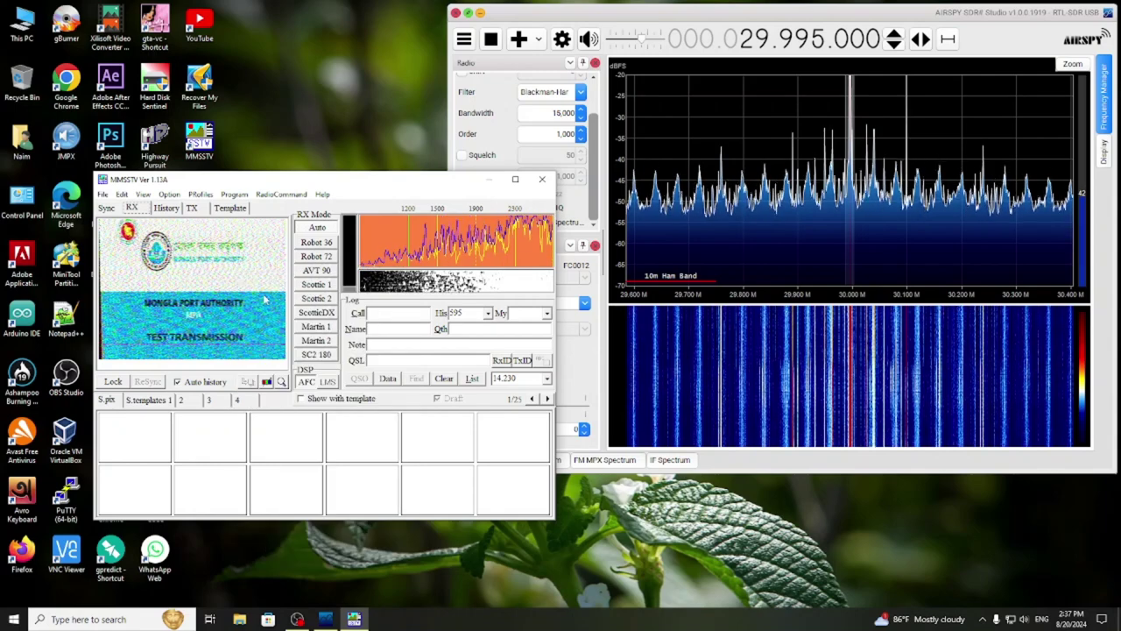
{"action": "right_click", "coordinate": [254, 284]}
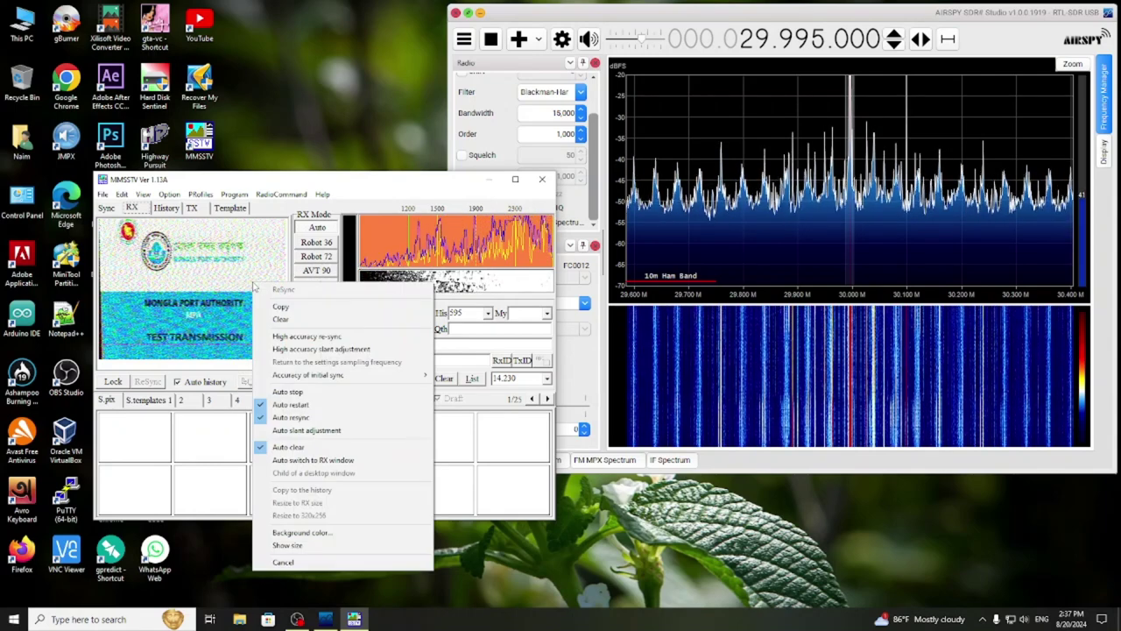
{"action": "left_click", "coordinate": [200, 276]}
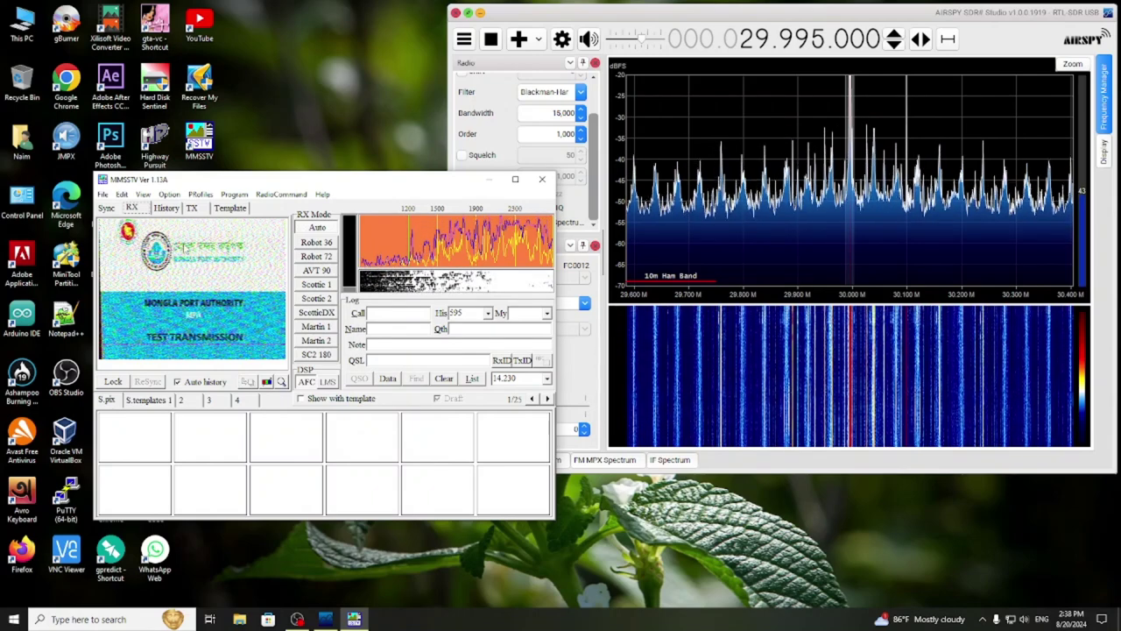
{"action": "right_click", "coordinate": [184, 249]}
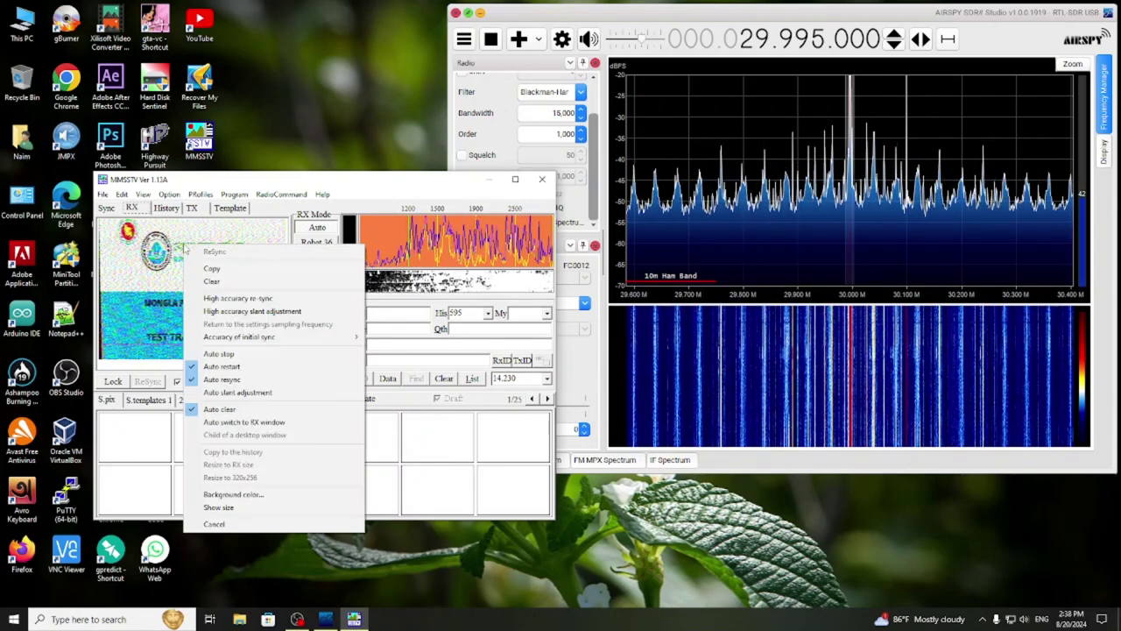
{"action": "left_click", "coordinate": [274, 409]}
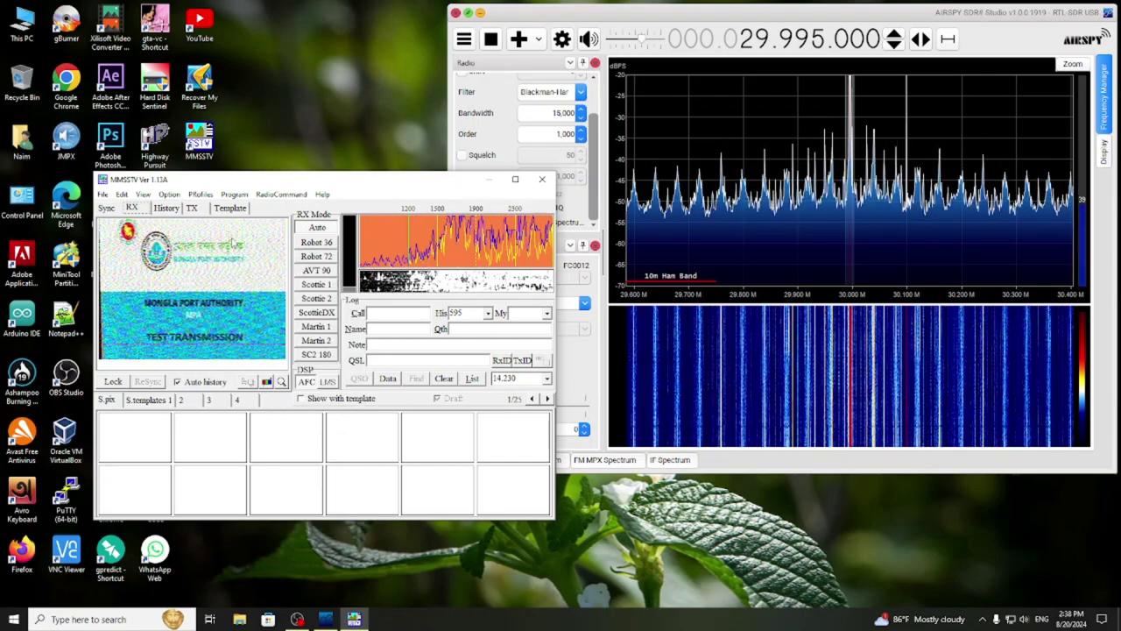
{"action": "right_click", "coordinate": [234, 263]}
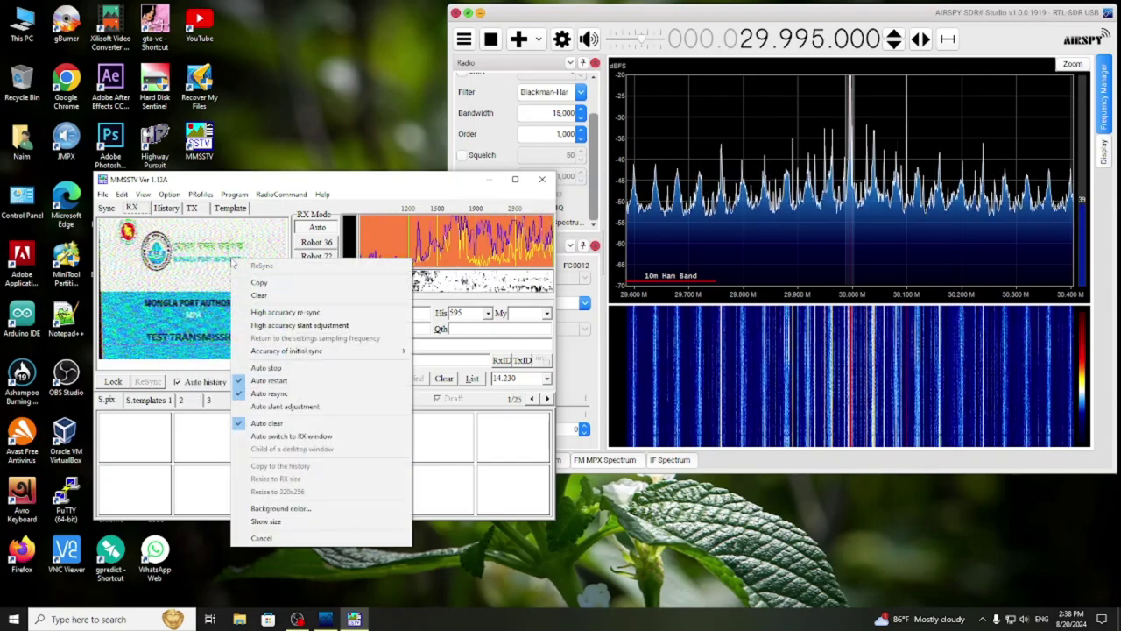
{"action": "left_click", "coordinate": [265, 297]}
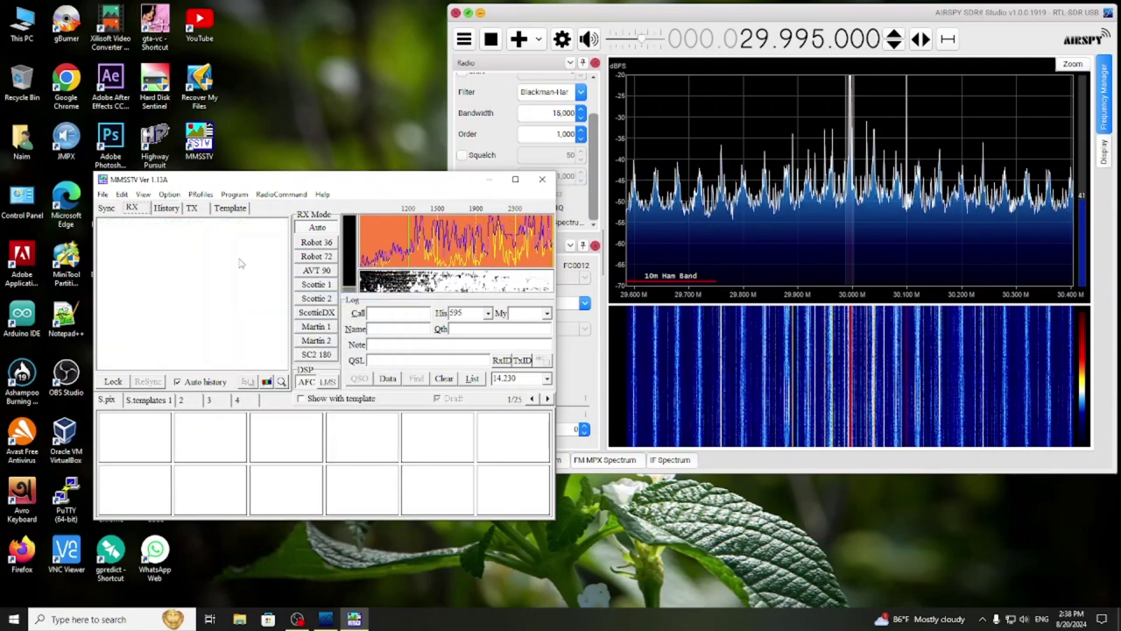
- Close MMSSTV and SDR#, and switch to the OBS window
{"action": "left_click", "coordinate": [541, 179]}
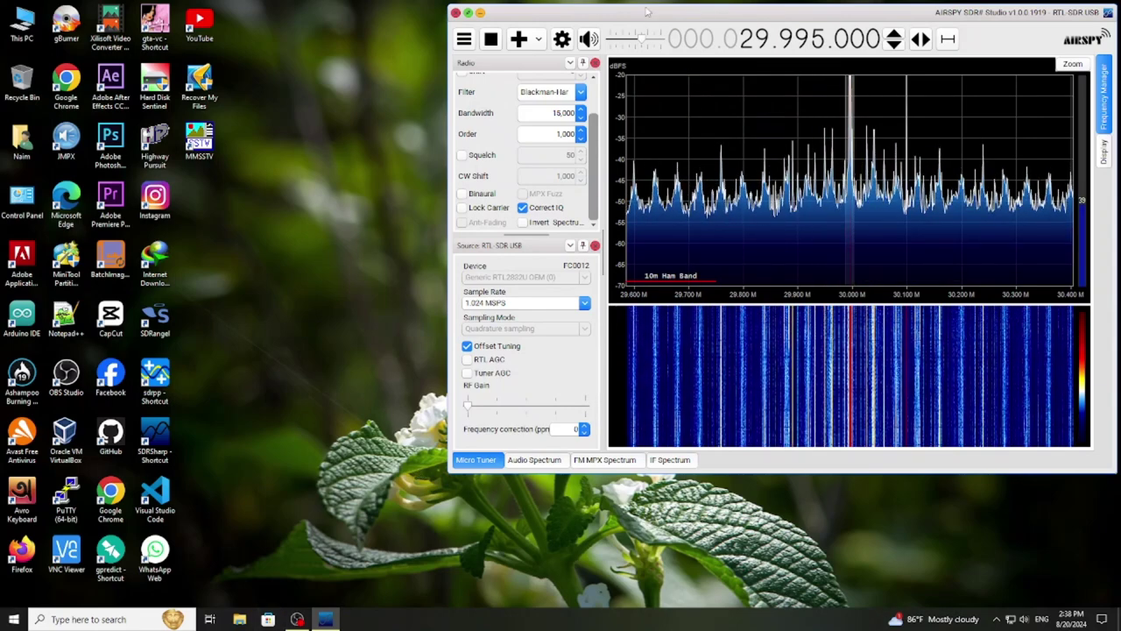
{"action": "left_click", "coordinate": [455, 12]}
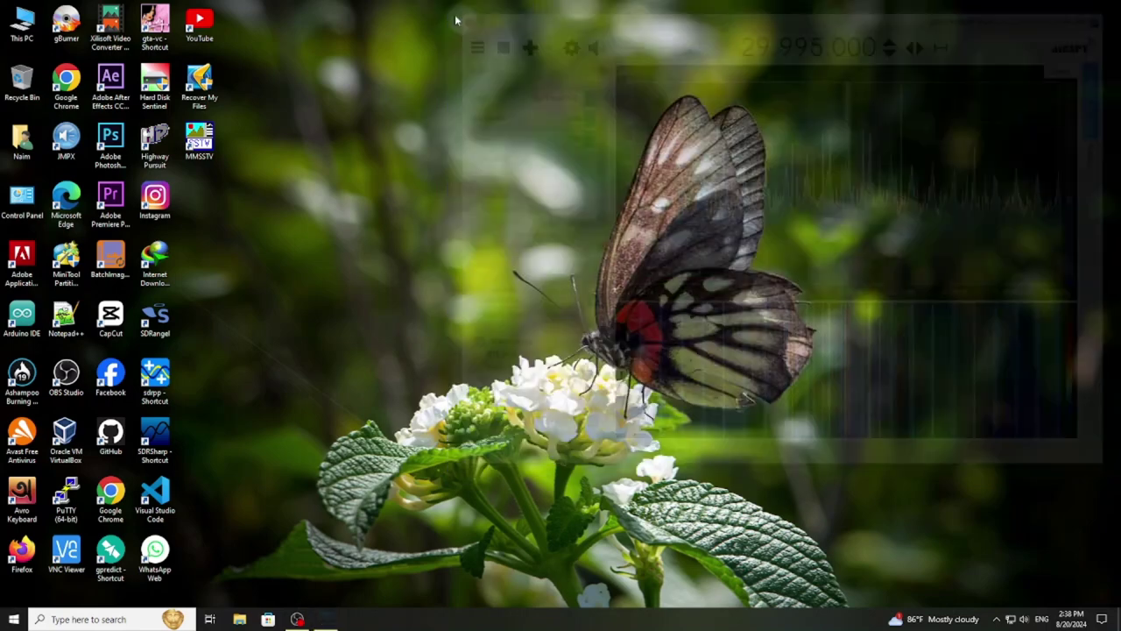
{"action": "left_click", "coordinate": [299, 619]}
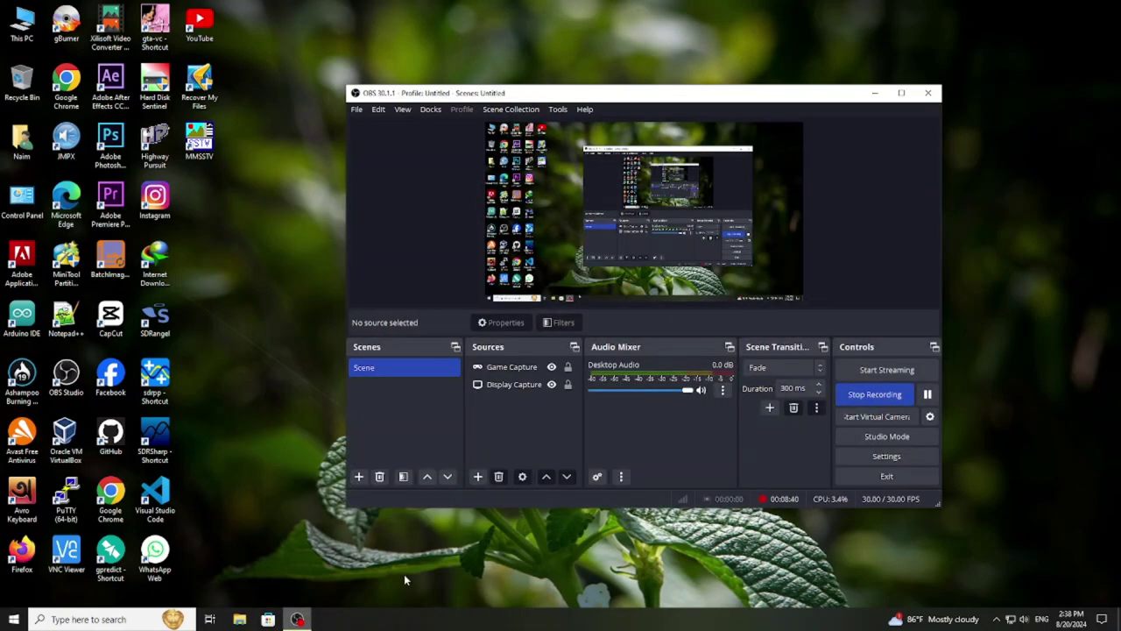